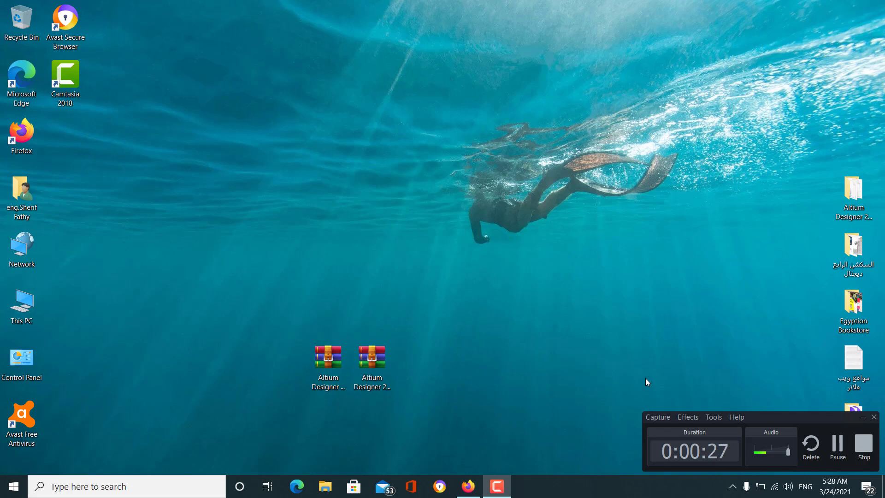
Identify the two Altium Designer archives on the desktop, and review the version and x64 requirement in the Facebook post open in Firefox
click(367, 361)
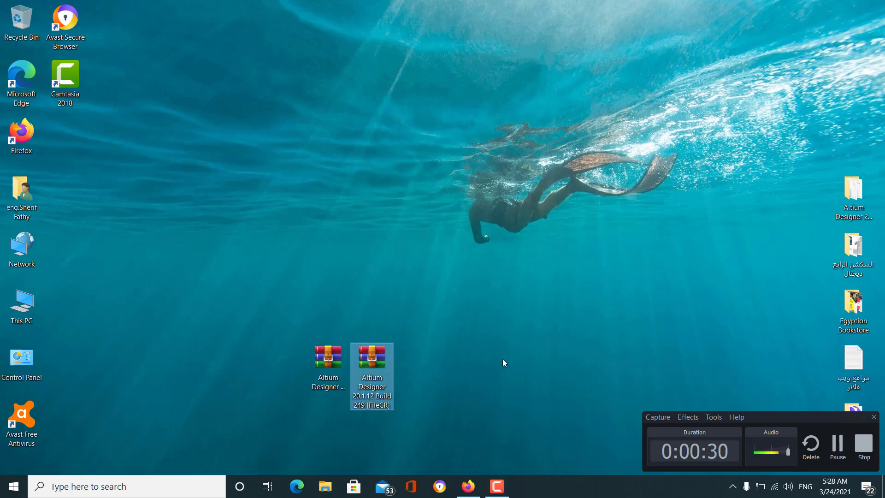
click(331, 360)
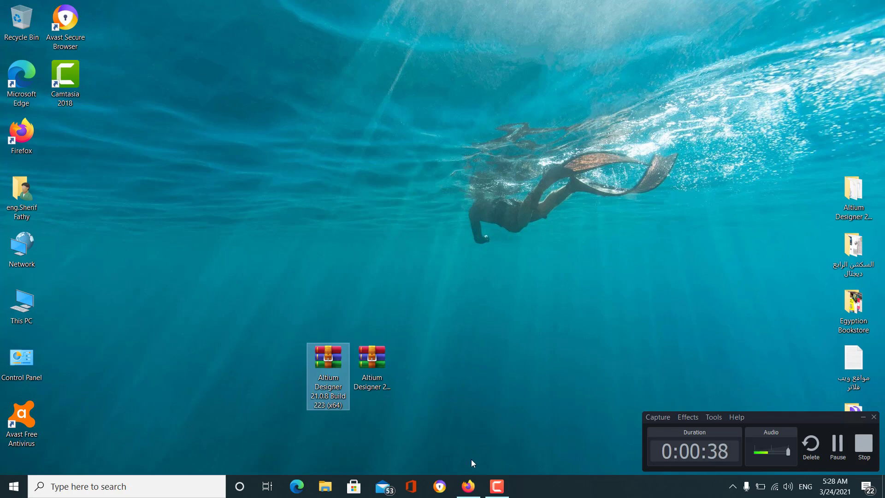
click(468, 486)
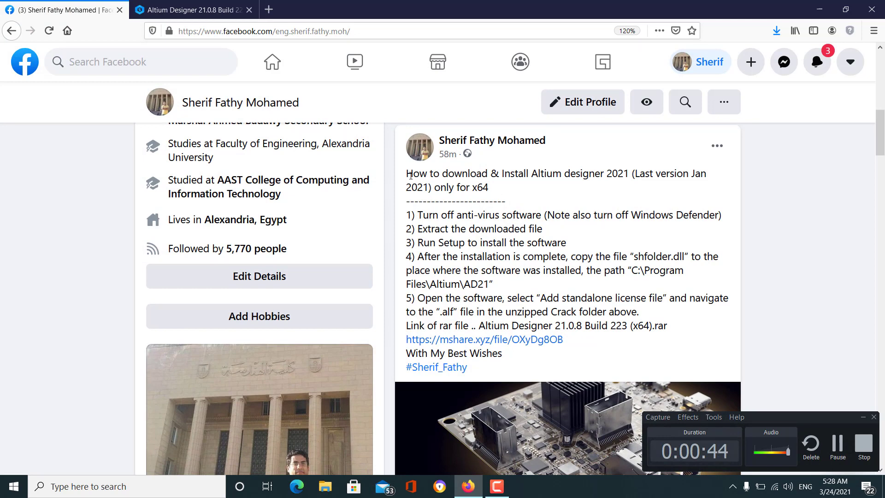
drag(411, 175, 488, 186)
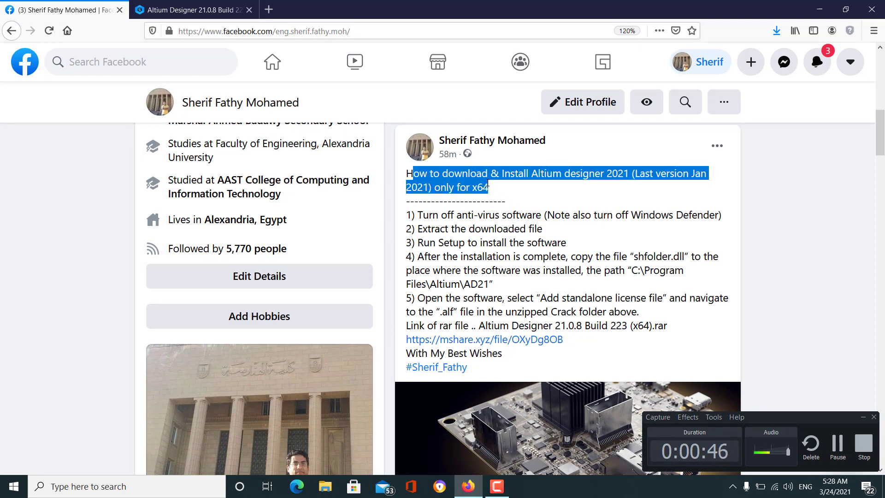
click(510, 190)
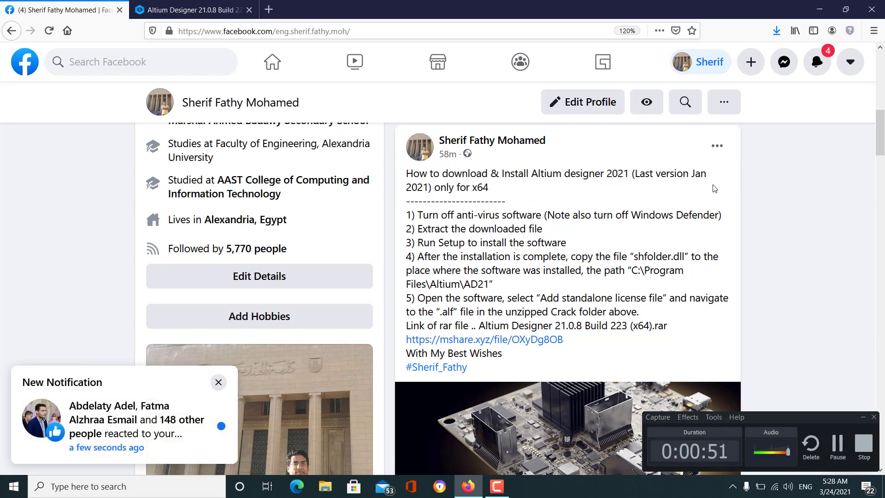
drag(695, 178, 659, 177)
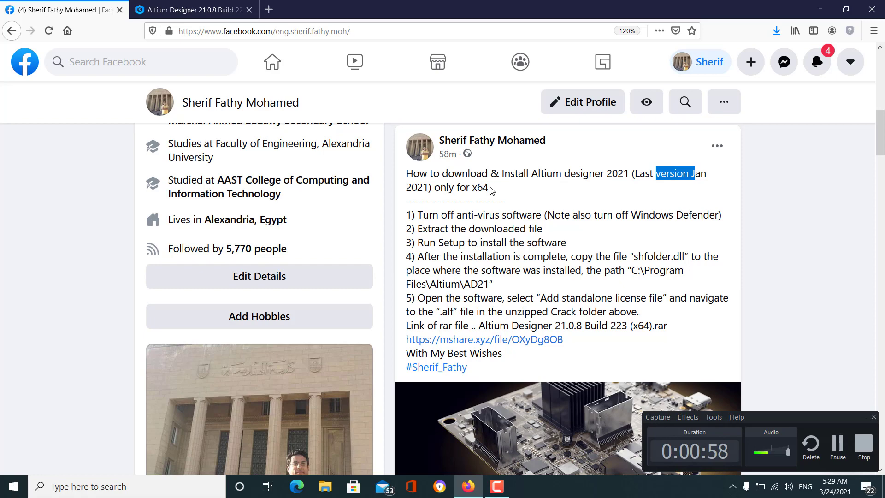
drag(489, 187, 473, 188)
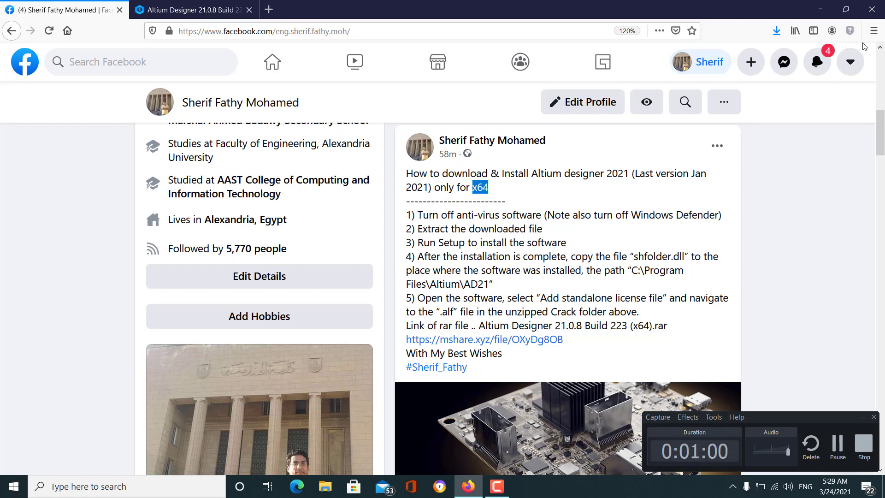
click(819, 9)
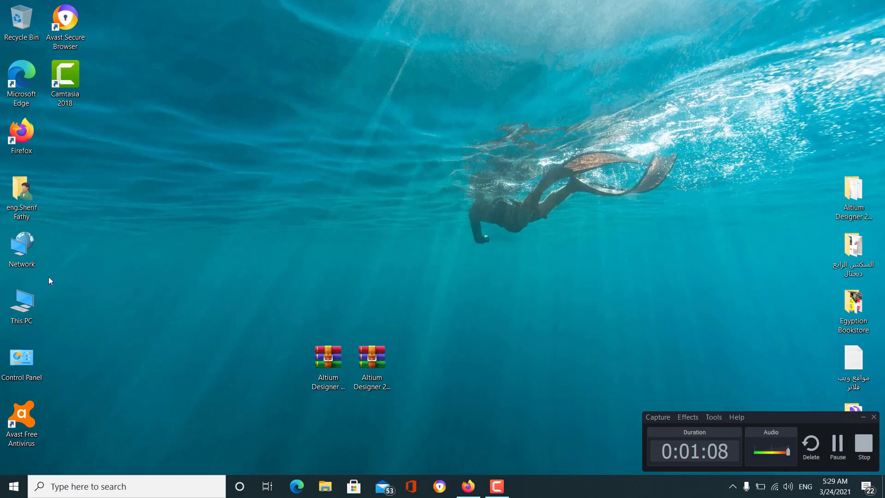
Examine the system type, Windows edition and installed RAM in the properties of This PC
right_click(27, 303)
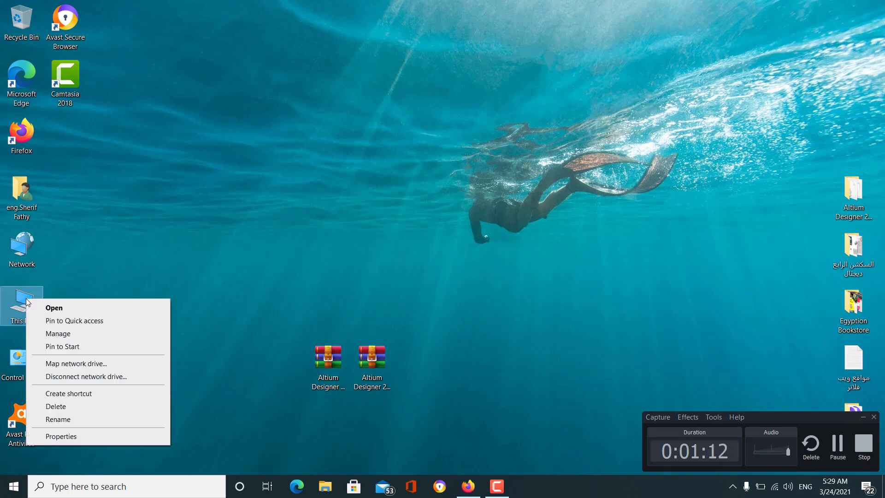
click(89, 436)
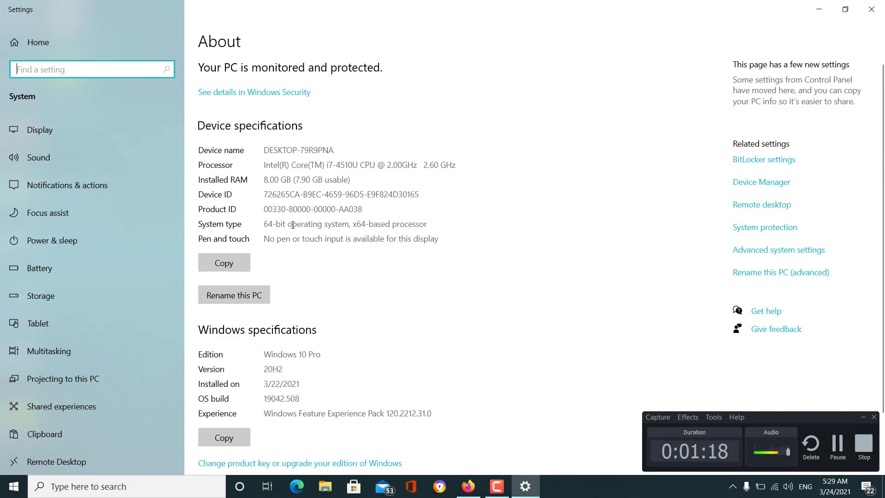
drag(293, 225, 259, 230)
click(320, 353)
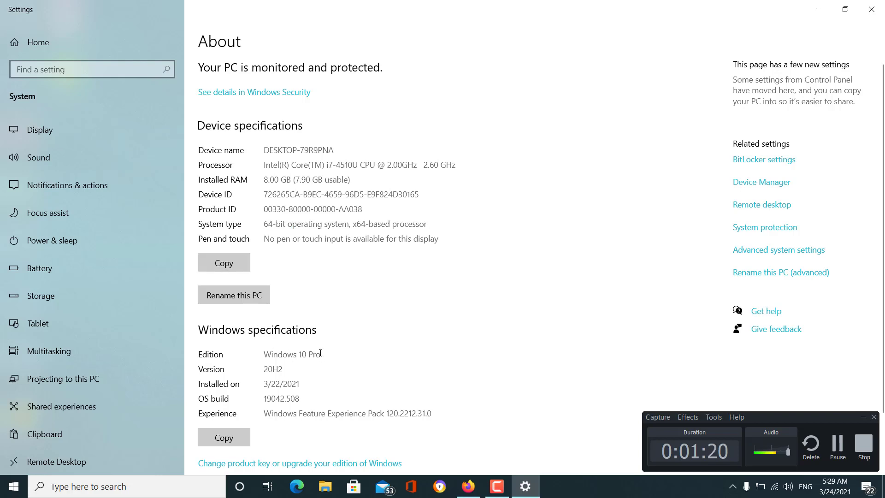
drag(320, 353, 278, 358)
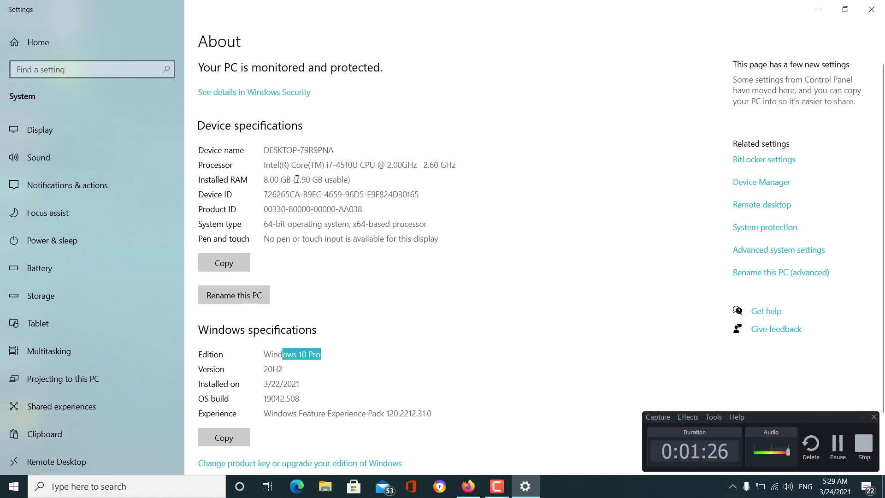
drag(297, 179, 249, 192)
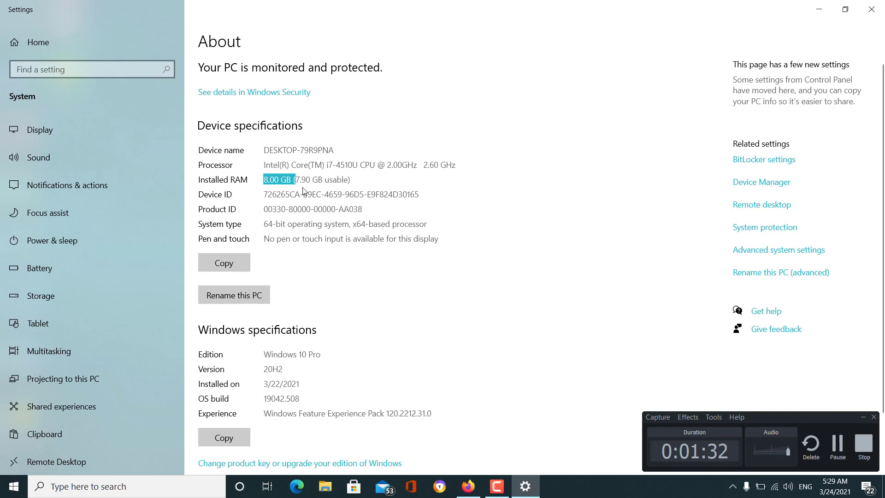
drag(325, 180, 268, 179)
click(275, 188)
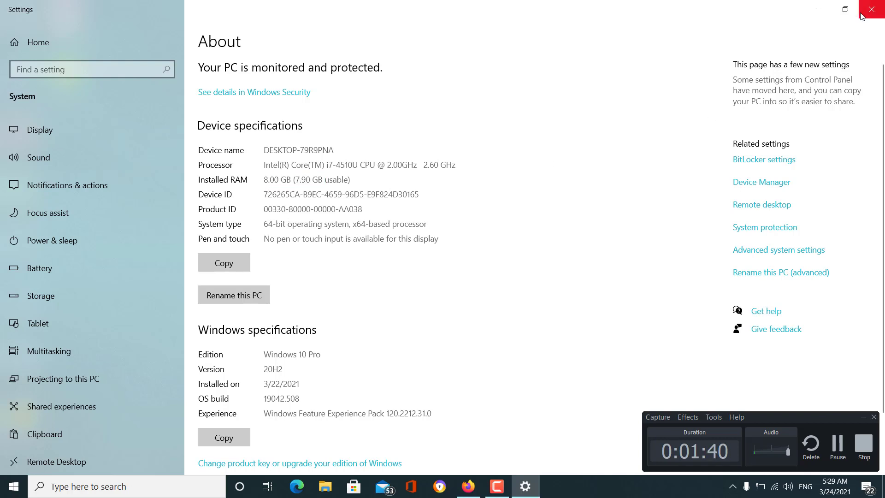
drag(292, 179, 264, 179)
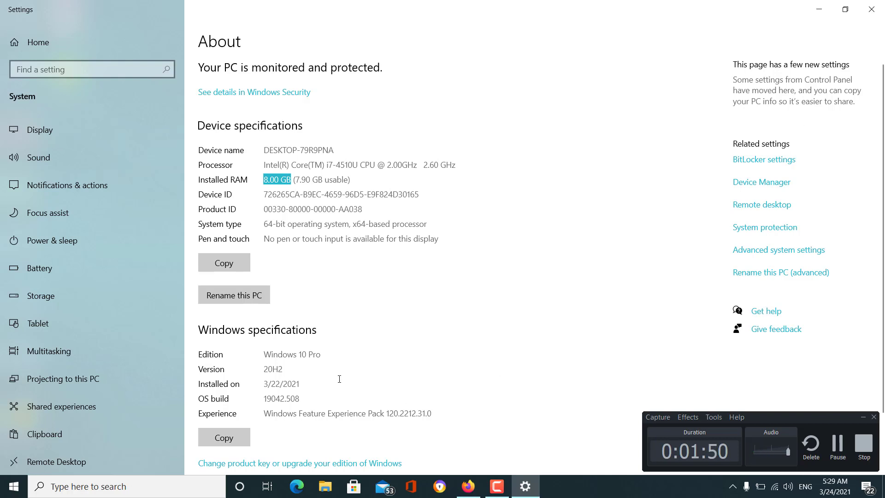
drag(314, 354, 271, 373)
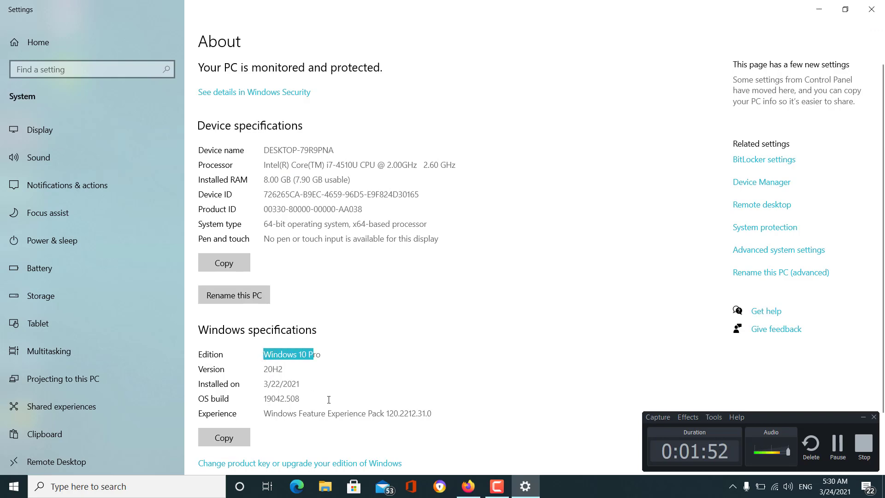
click(872, 9)
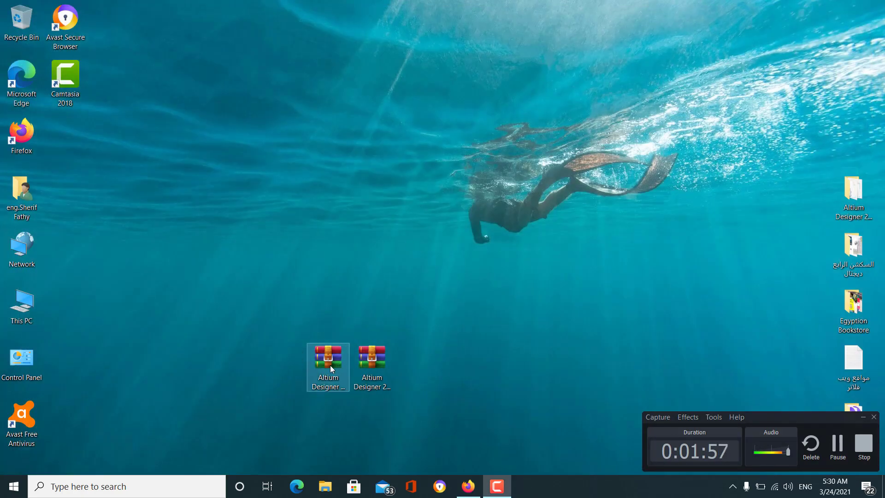
Set the Altium Designer 21.0.8 archive apart on the desktop and view its MShare page in Firefox
drag(330, 365, 330, 147)
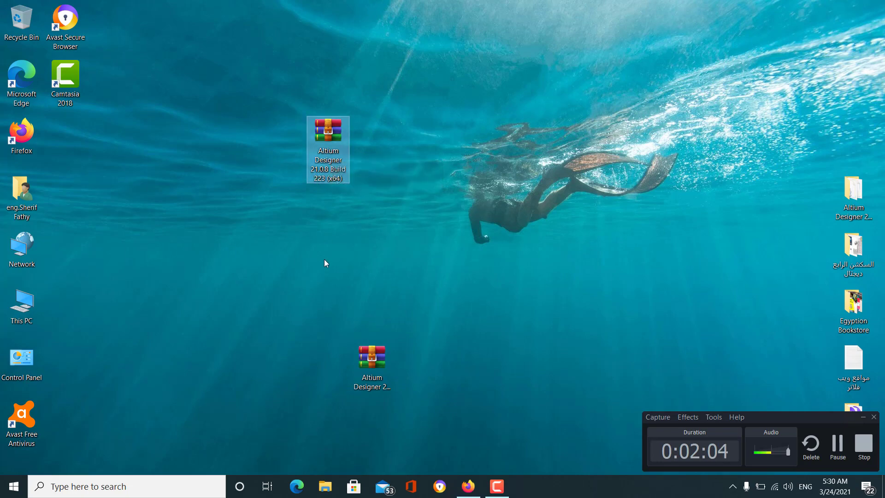
click(469, 487)
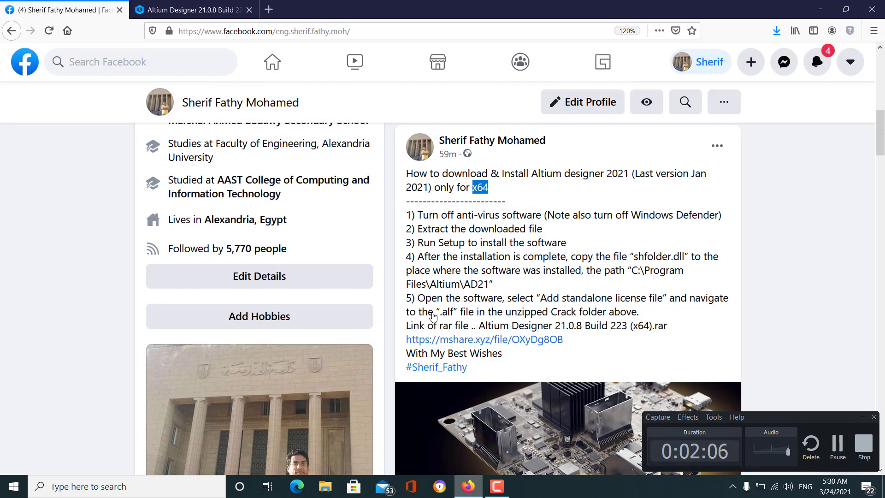
click(209, 11)
click(324, 31)
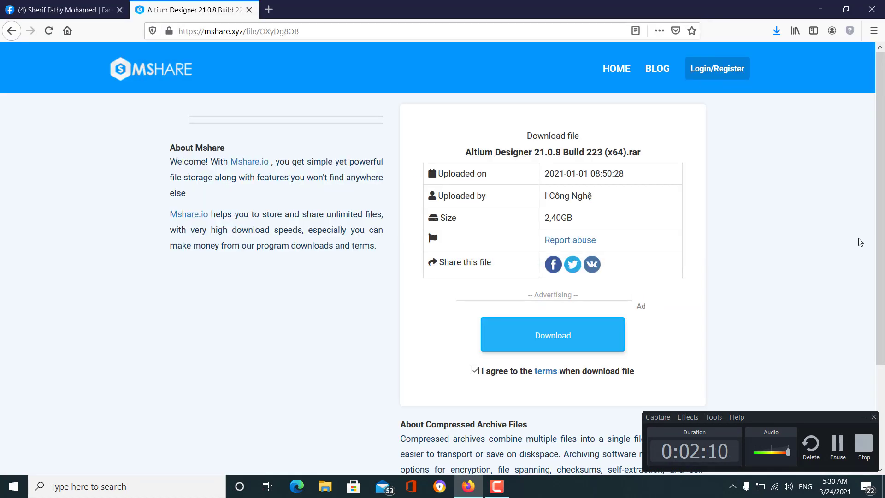
click(860, 242)
click(76, 11)
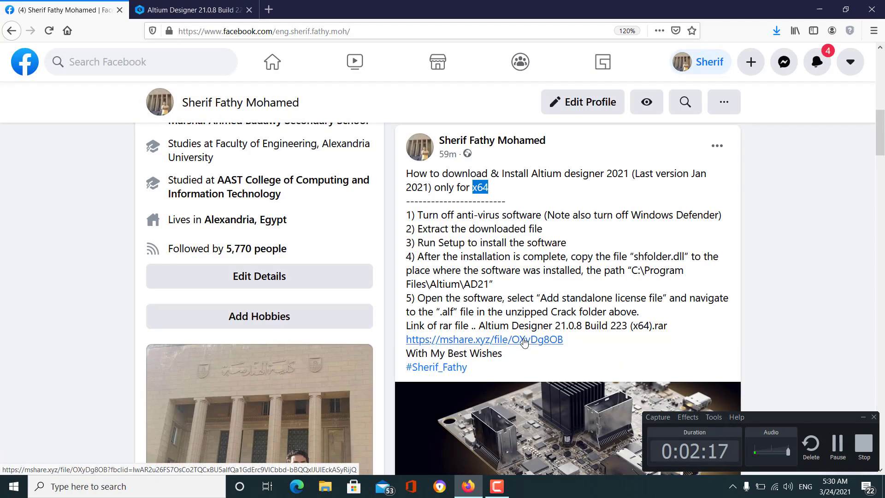
Open the post's MShare link, close the duplicate page, and review the file's size and name
click(524, 339)
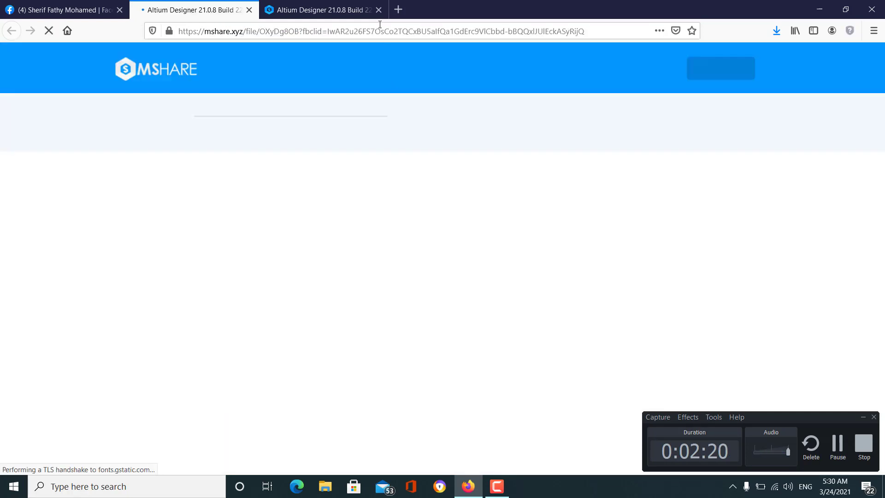
click(378, 10)
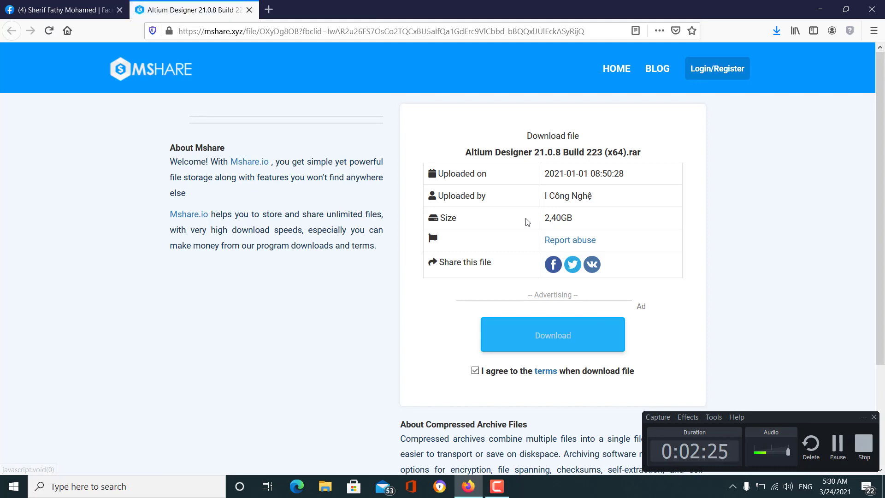
drag(578, 218, 544, 217)
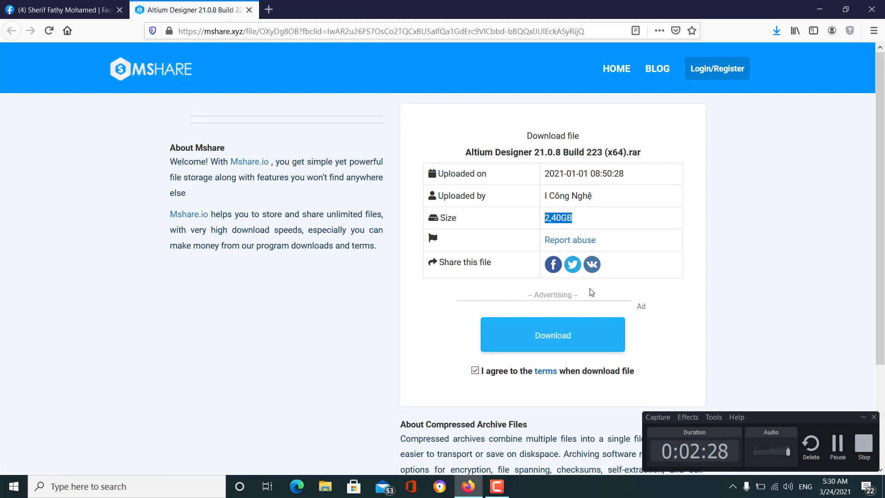
drag(463, 153, 641, 161)
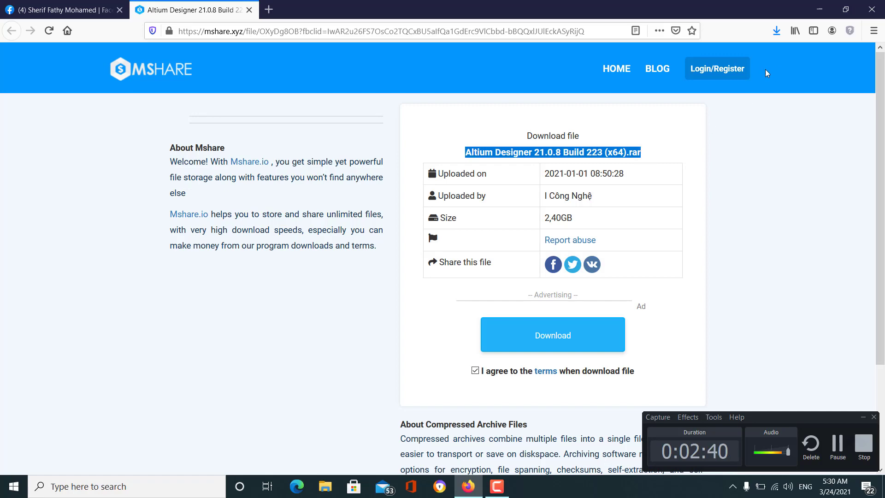
click(820, 9)
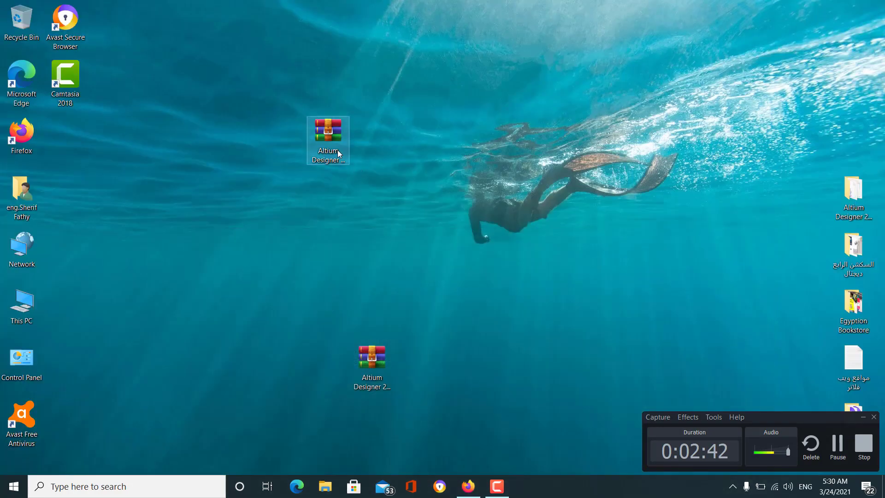
Extract the Altium Designer 21.0.8 Build 223 (x64) archive to a folder of the same name and place that folder beside the archive
click(330, 130)
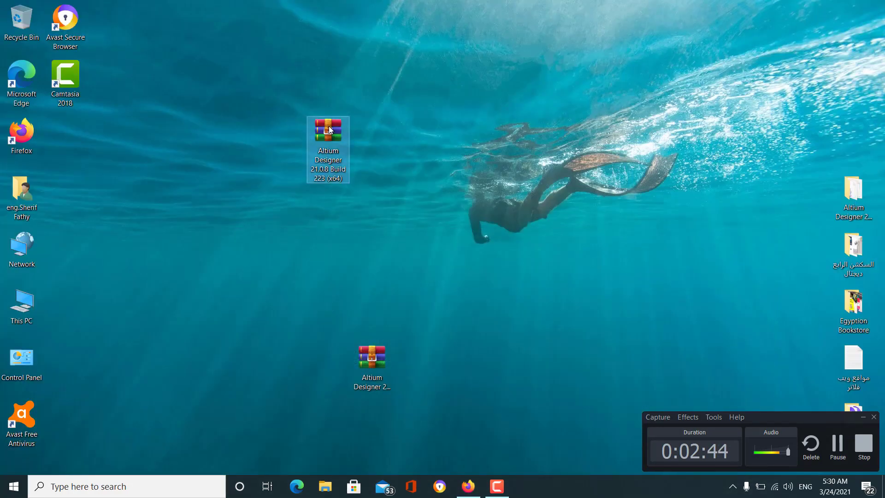
right_click(330, 129)
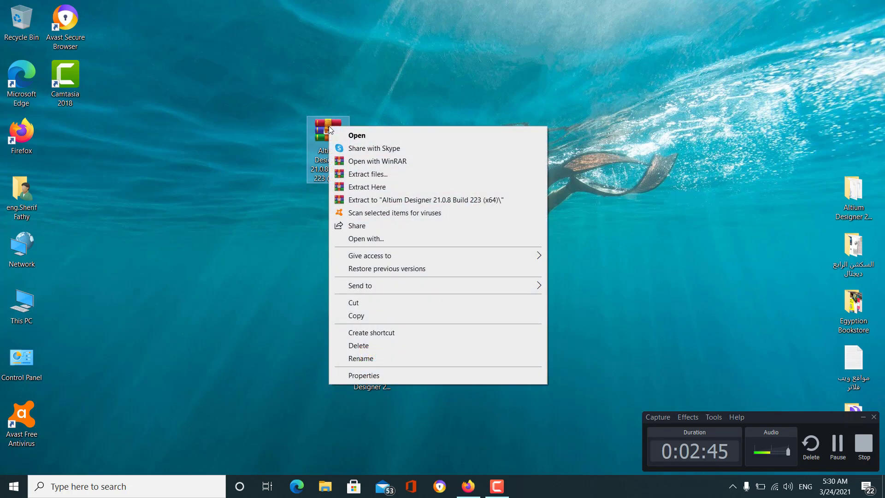
click(460, 202)
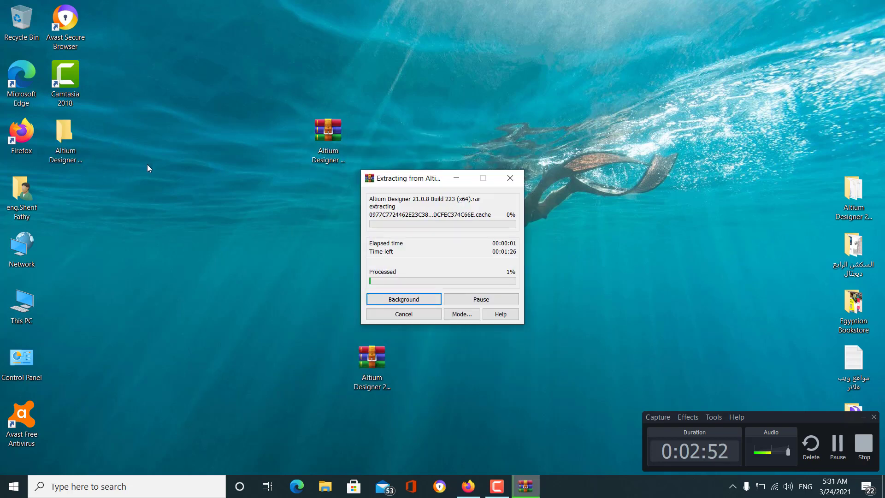
drag(80, 133, 293, 142)
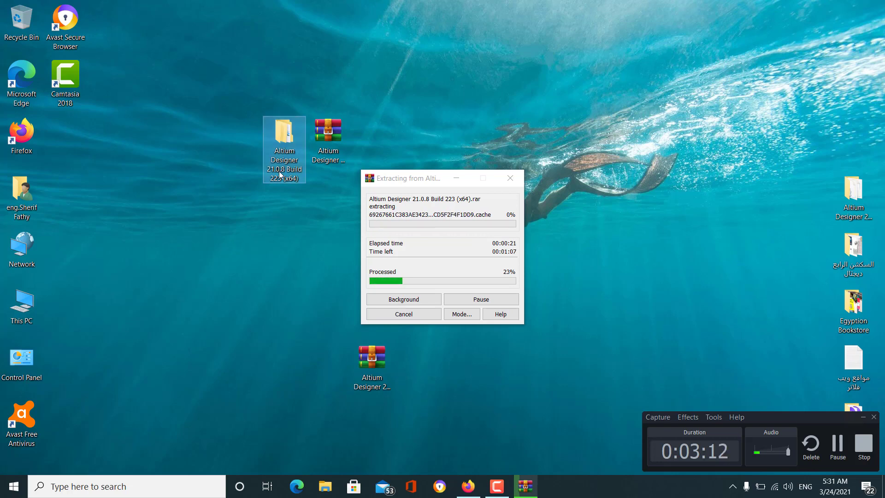
drag(419, 181, 549, 69)
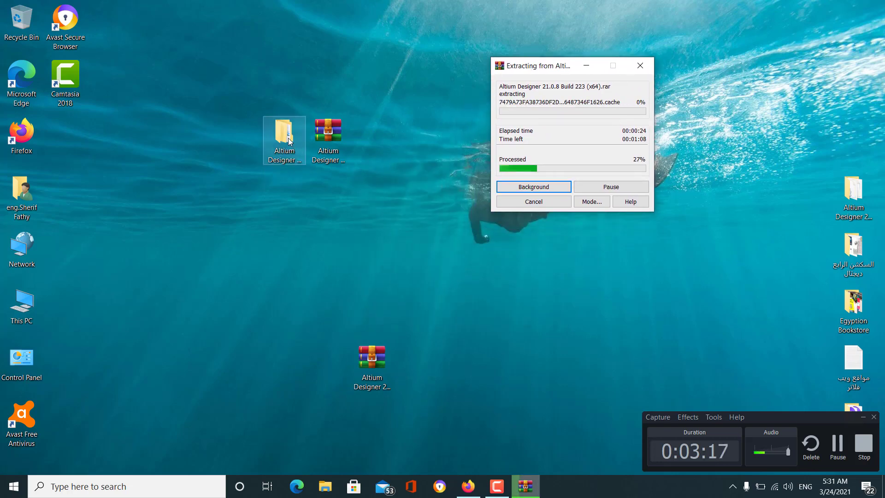
Move the Altium Designer 20.1.12 Build 249 archive from the desktop into the extracted 21.0.8 folder and open that folder
click(288, 139)
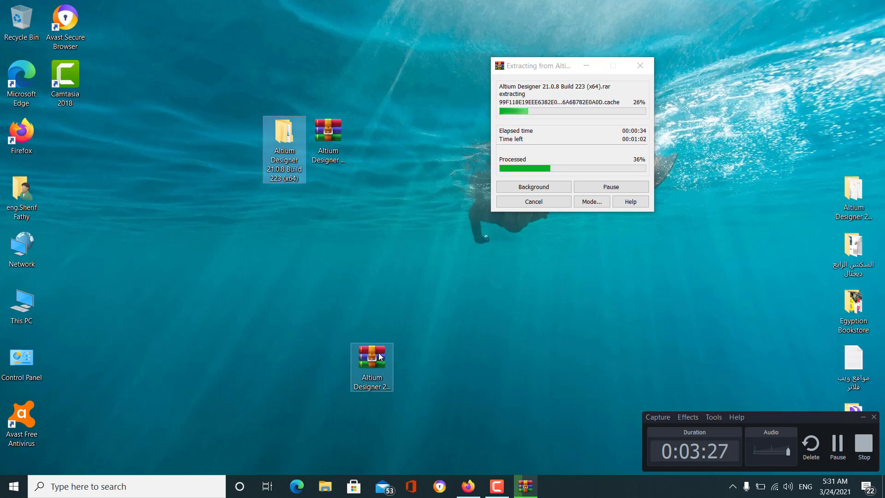
drag(371, 359, 355, 303)
drag(379, 311, 666, 287)
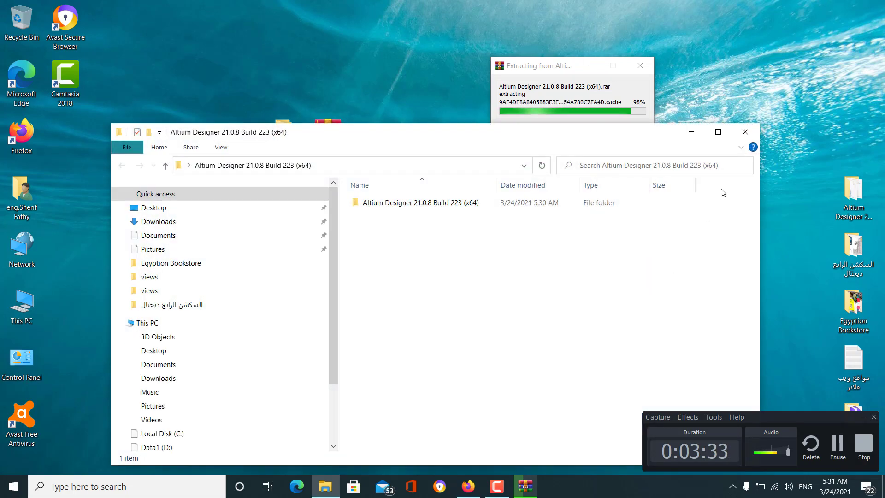
click(692, 133)
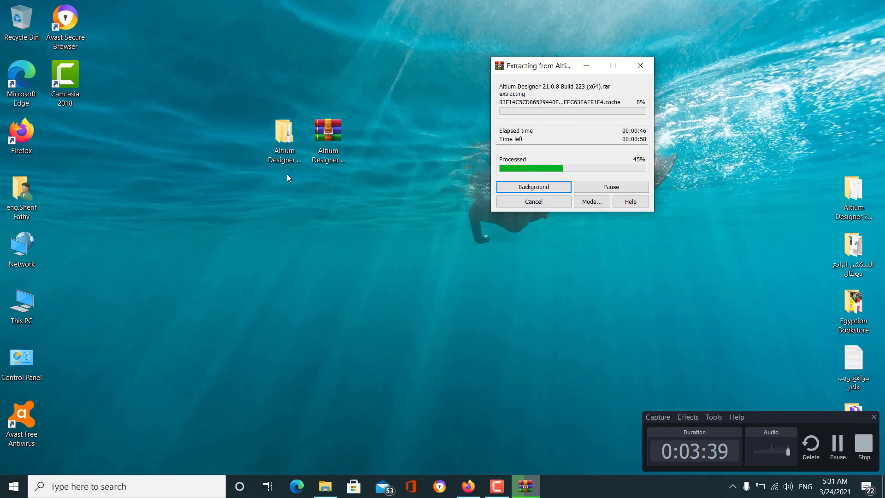
click(281, 142)
double_click(282, 143)
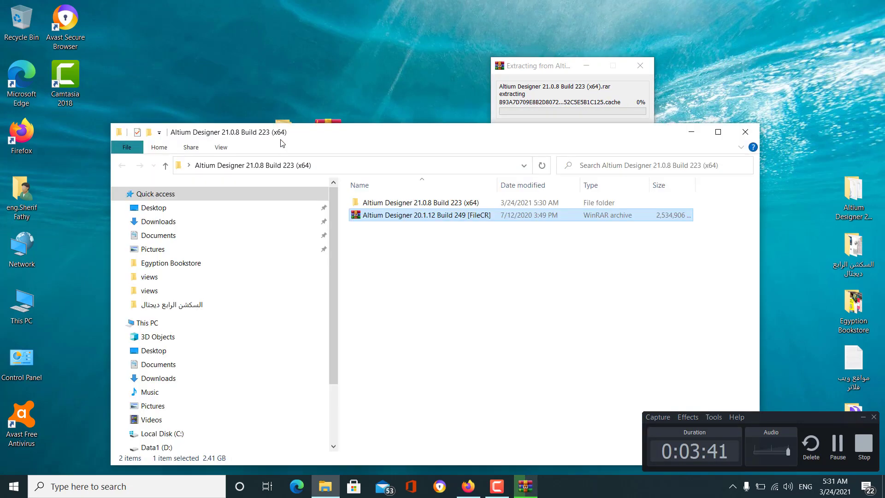
Move the Altium Designer 20.1.12 Build 249 archive out of the extracted 21.0.8 folder to the desktop and park it above the right-hand icons
right_click(401, 222)
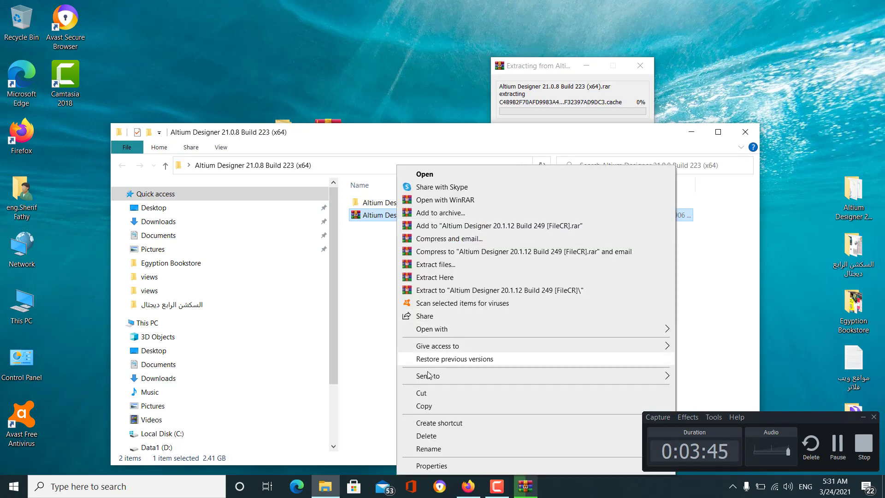
click(421, 393)
click(740, 133)
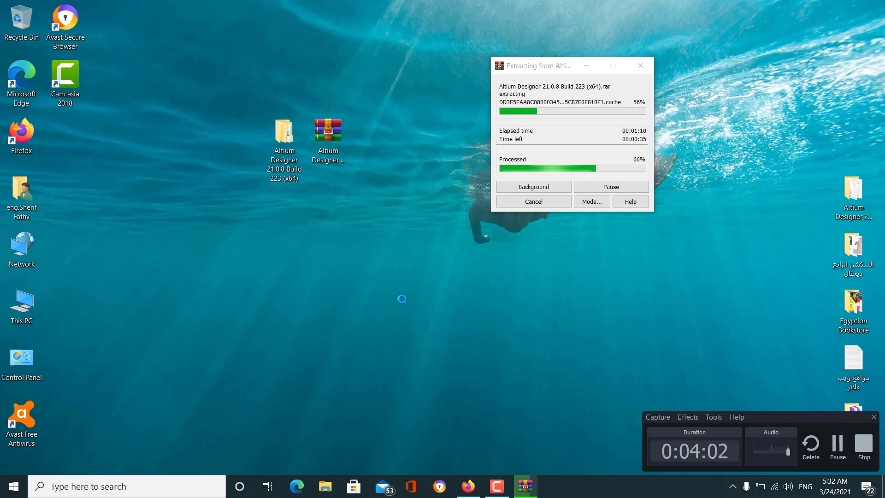
right_click(402, 299)
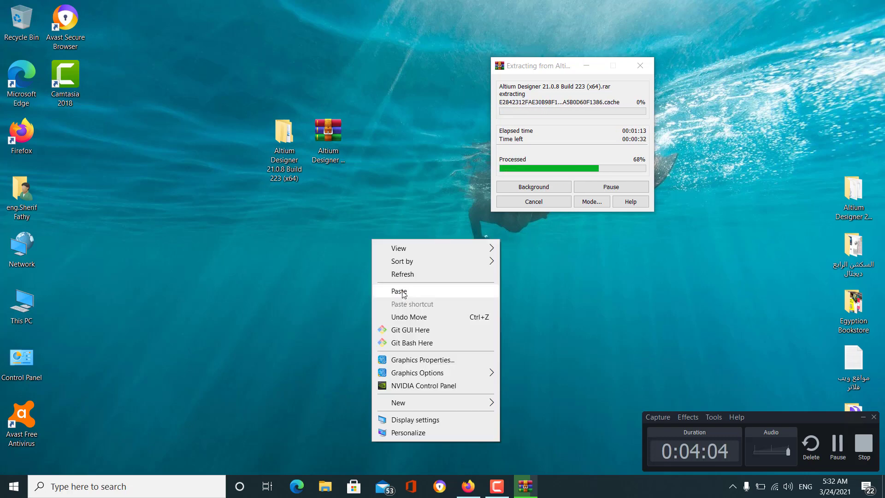
click(403, 292)
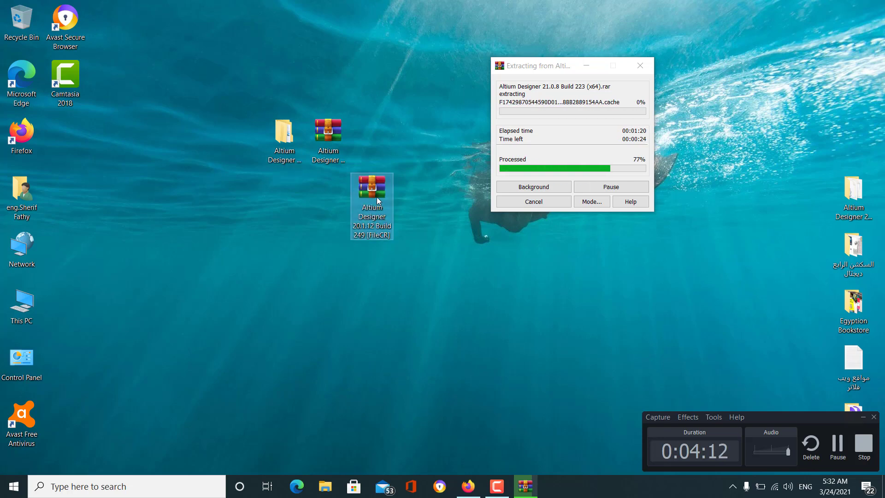
drag(430, 306, 853, 108)
Bring the Altium Designer 21.0.8 folder and its archive together in the middle of the desktop, with a one-icon gap between them
drag(434, 253, 328, 323)
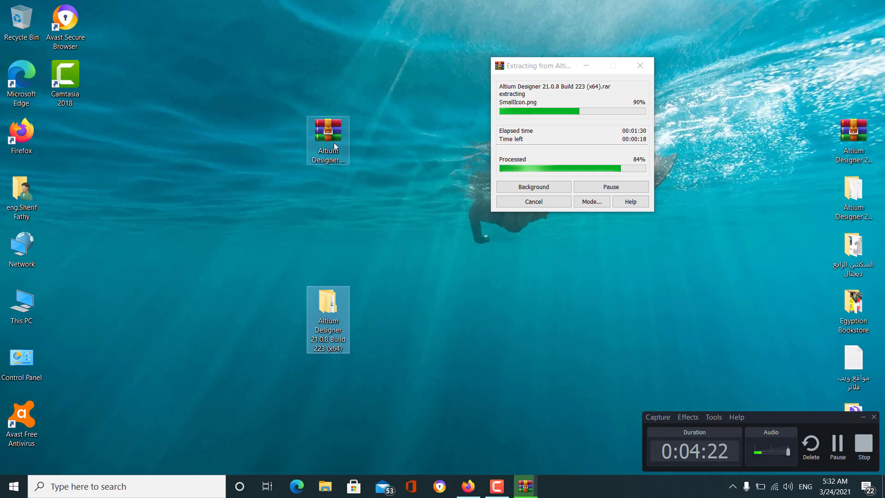
drag(332, 142, 406, 305)
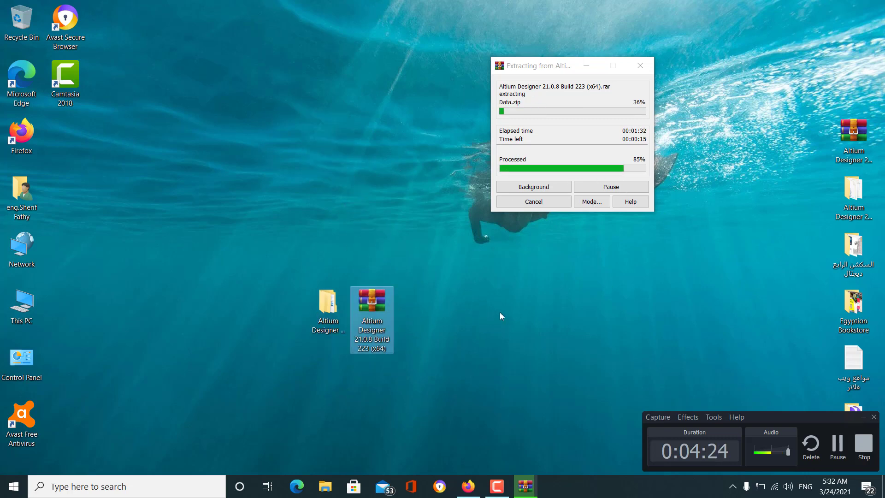
drag(424, 258, 266, 370)
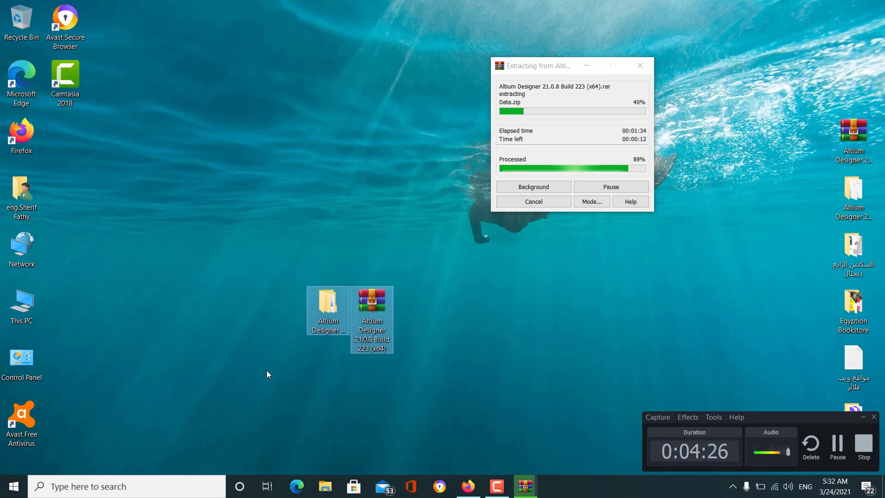
click(379, 303)
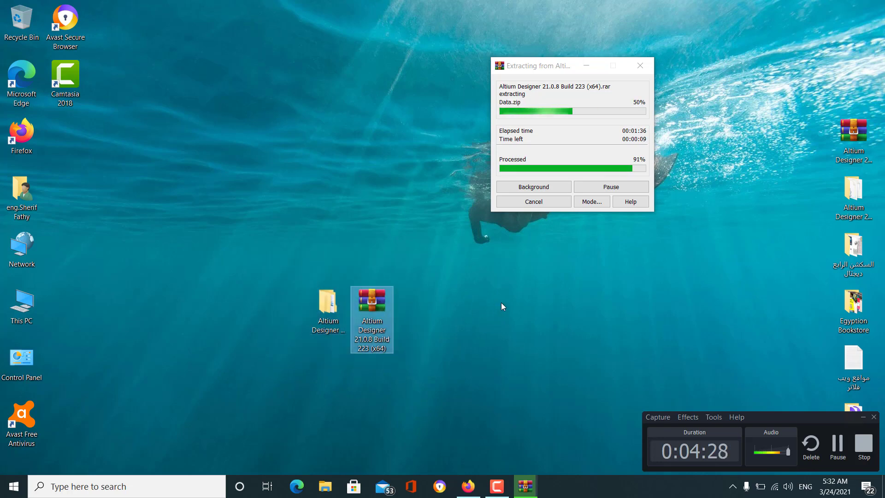
drag(400, 301, 324, 303)
click(325, 303)
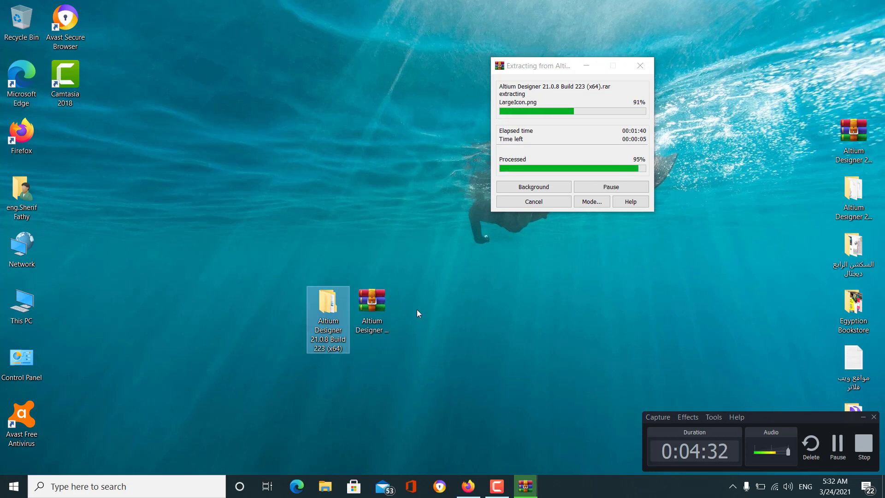
drag(382, 304, 417, 307)
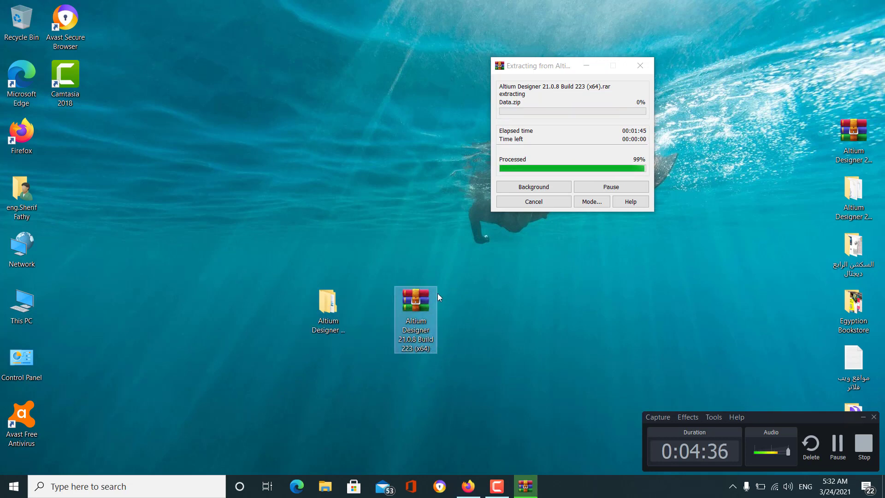
Run AltiumDesigner21Setup from the nested Altium Designer 21.0.8 Build 223 (x64) folder and minimize the folder window
click(329, 307)
double_click(328, 308)
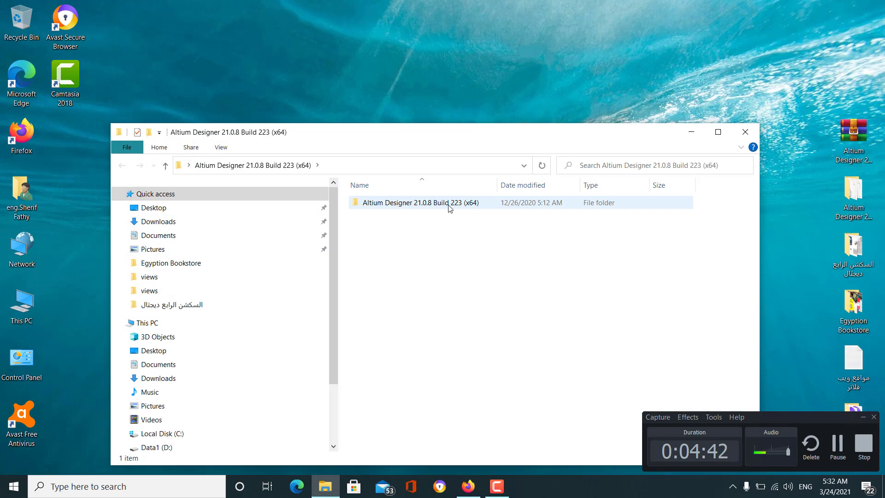
double_click(449, 206)
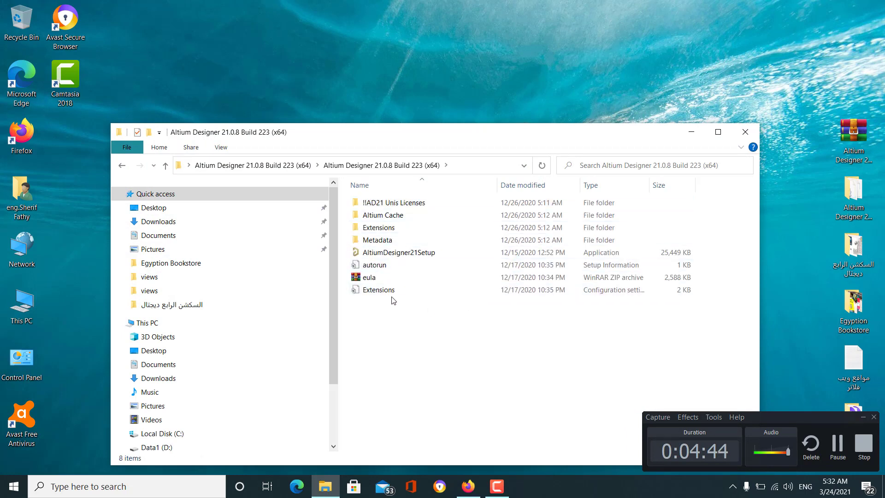
double_click(408, 254)
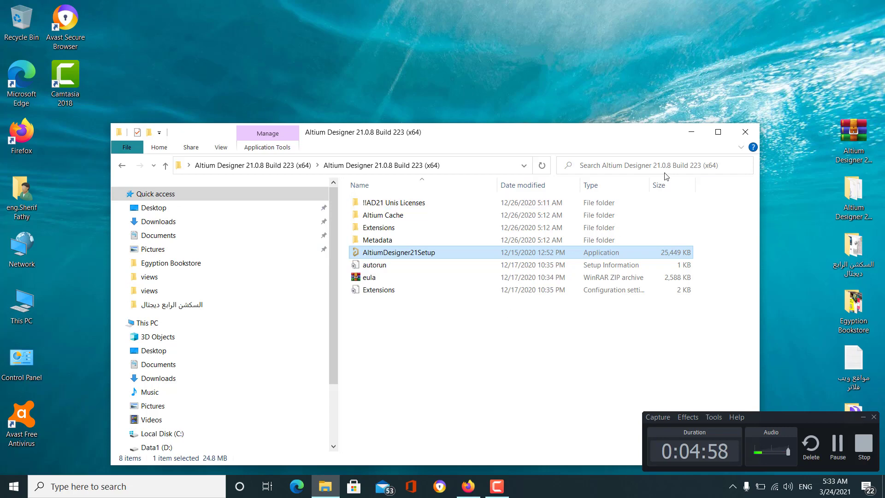
click(691, 132)
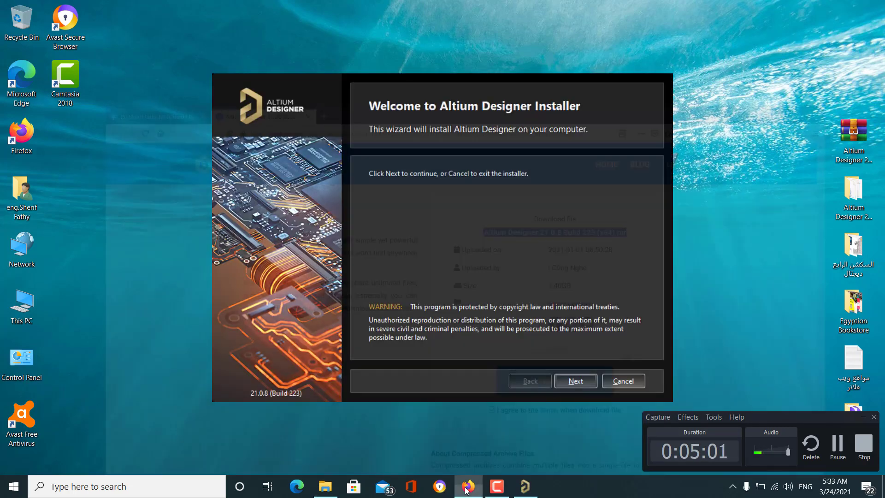
Switch to Firefox and review the Facebook post's heading and its instruction about turning off anti-virus software
click(468, 486)
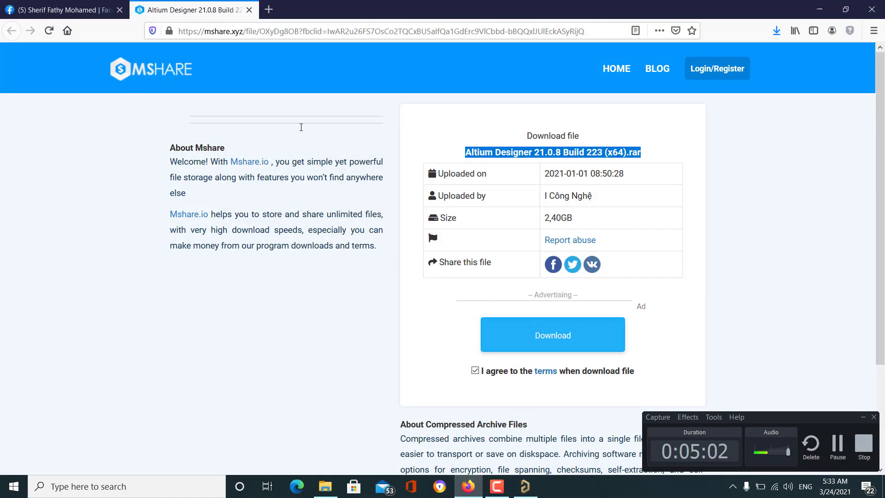
click(60, 10)
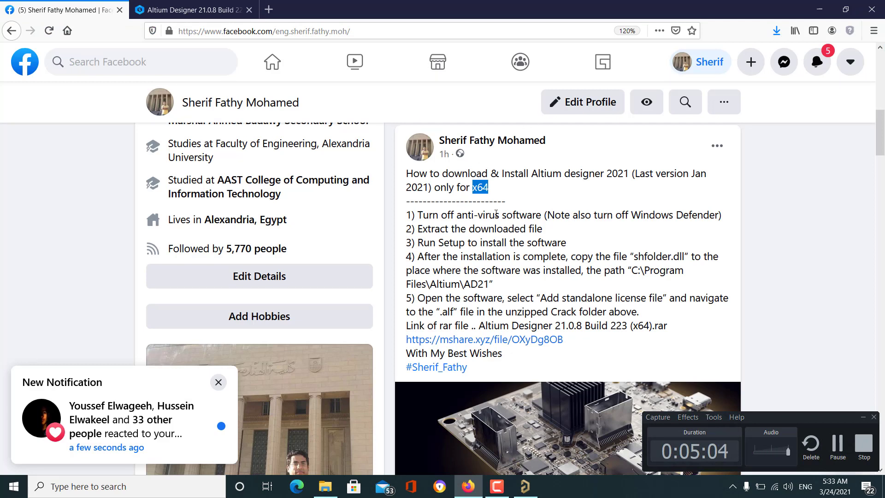
drag(448, 217, 561, 215)
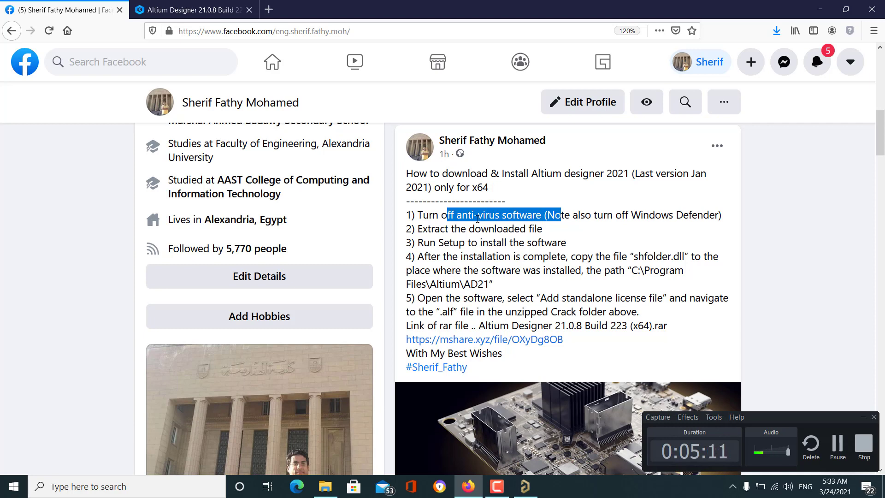
drag(408, 174, 494, 186)
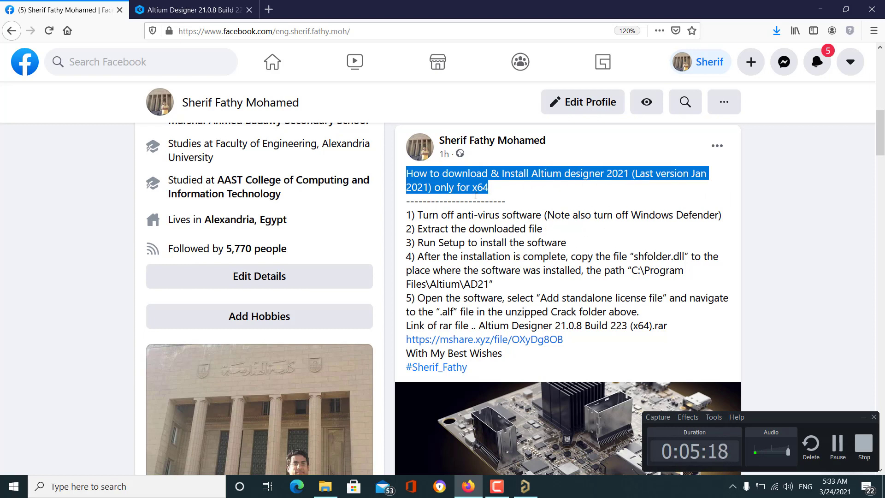
drag(418, 216, 555, 215)
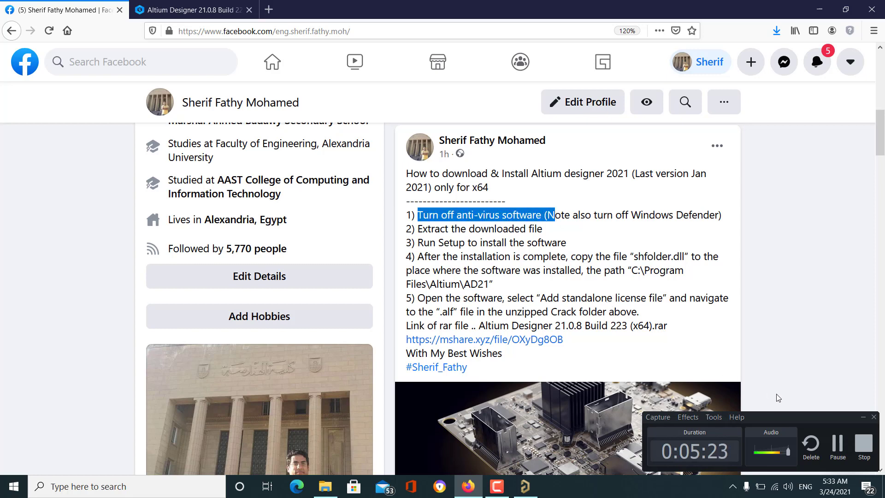
drag(796, 421, 503, 379)
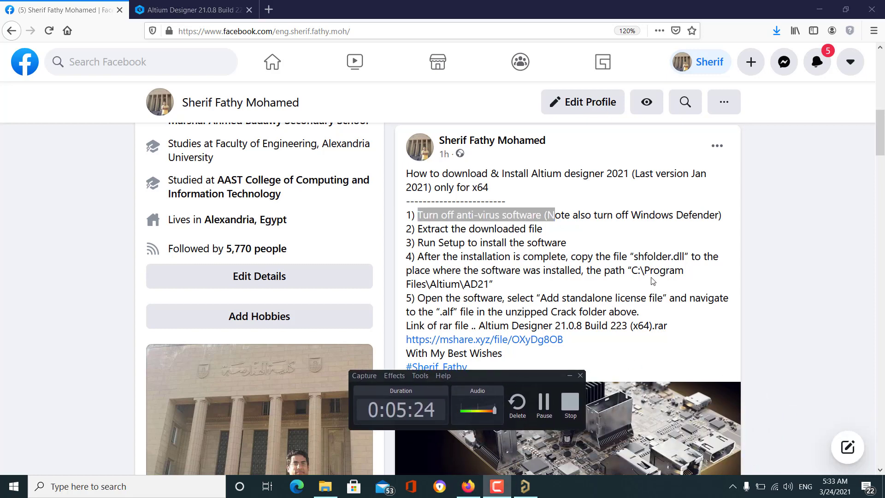
click(732, 486)
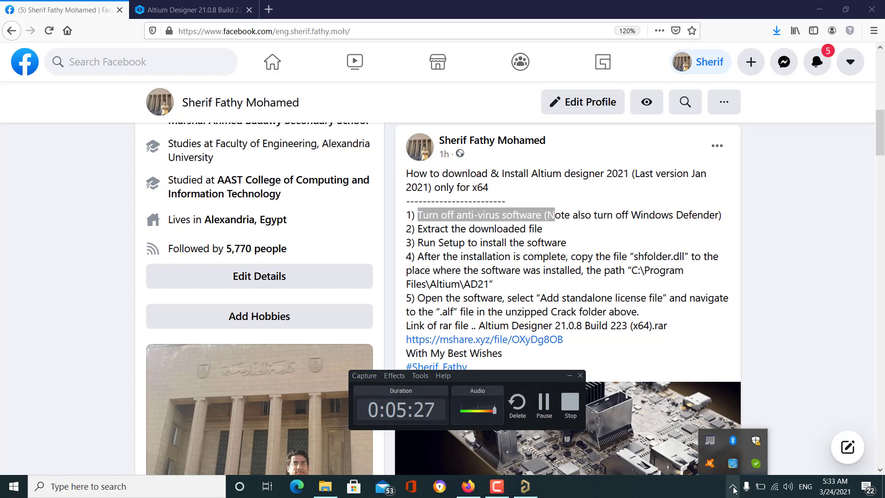
right_click(710, 465)
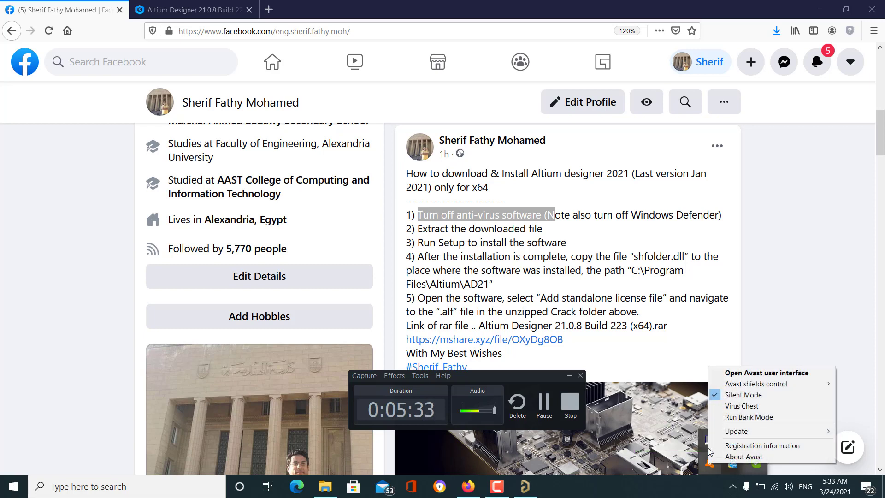
mouse_move(726, 385)
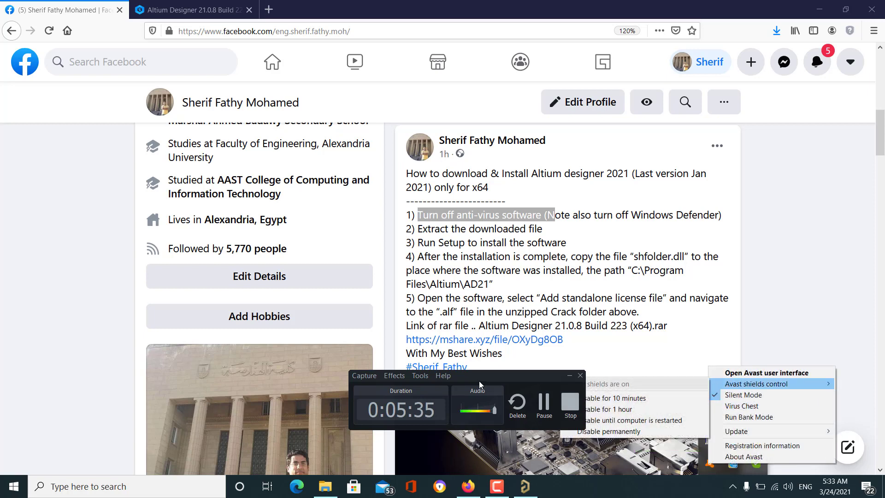
drag(453, 385, 105, 432)
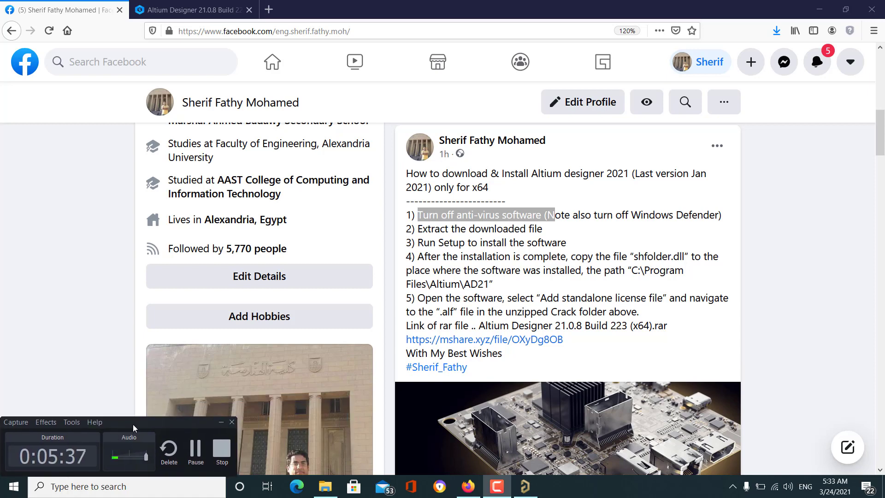
Disable the Avast shields for 1 hour and dismiss the Windows Security notification about virus protection
click(733, 487)
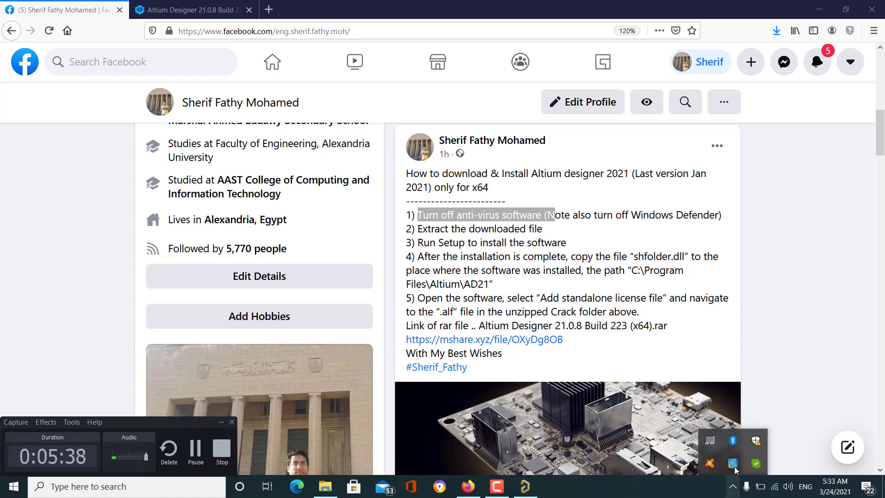
right_click(710, 465)
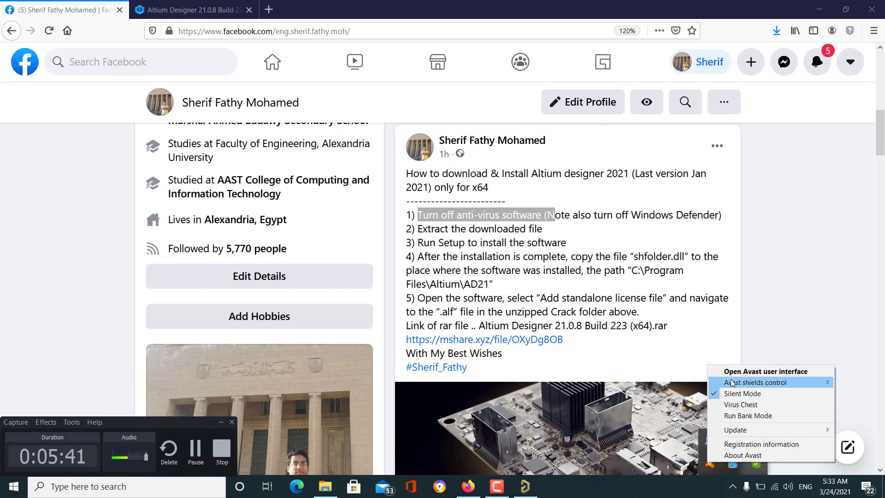
mouse_move(744, 383)
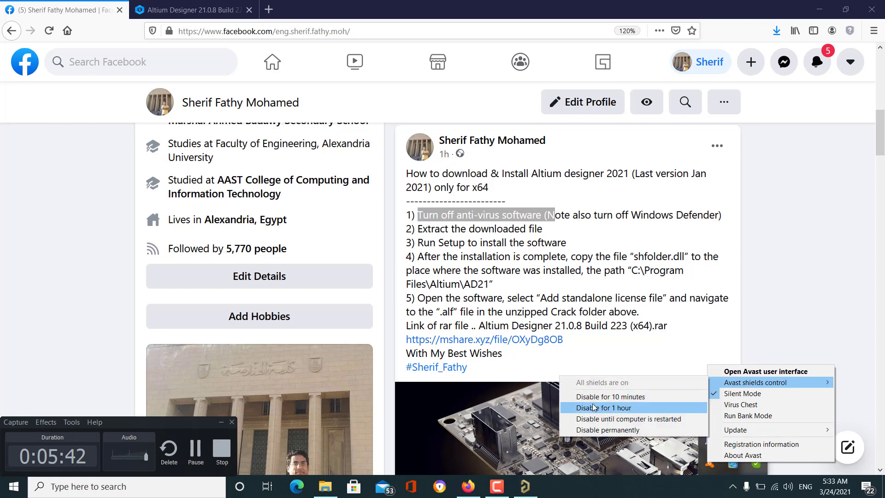
click(676, 408)
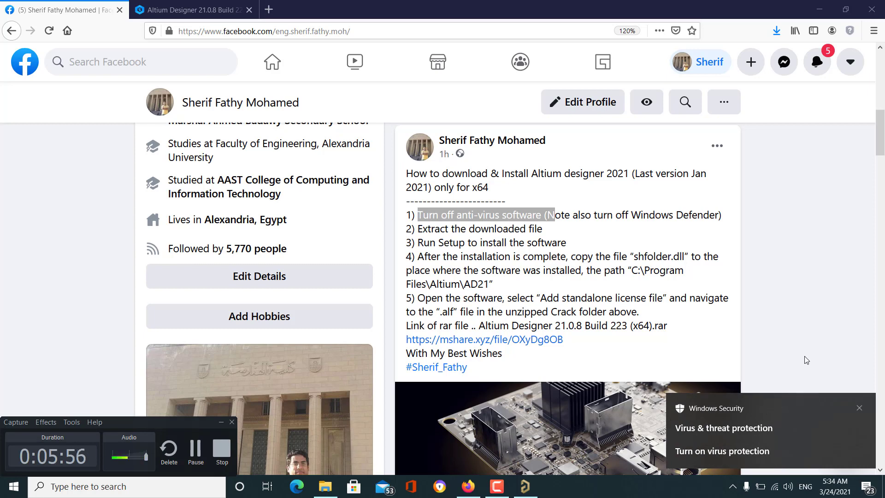
click(859, 407)
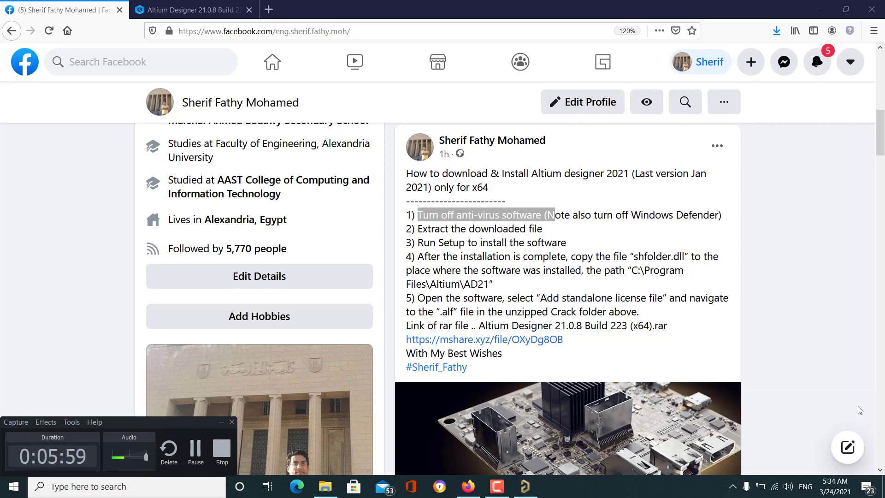
Return to the Altium Designer installer, accept the license agreement, and continue to the design functionality selection
click(525, 486)
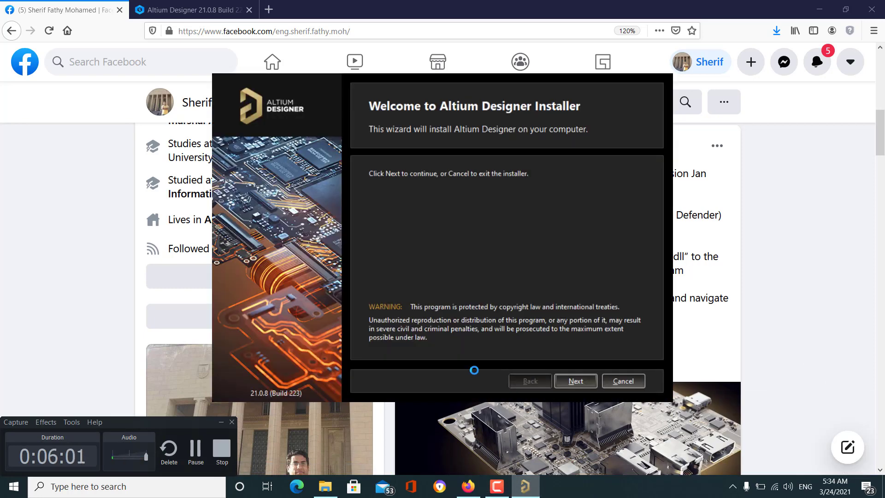
click(569, 380)
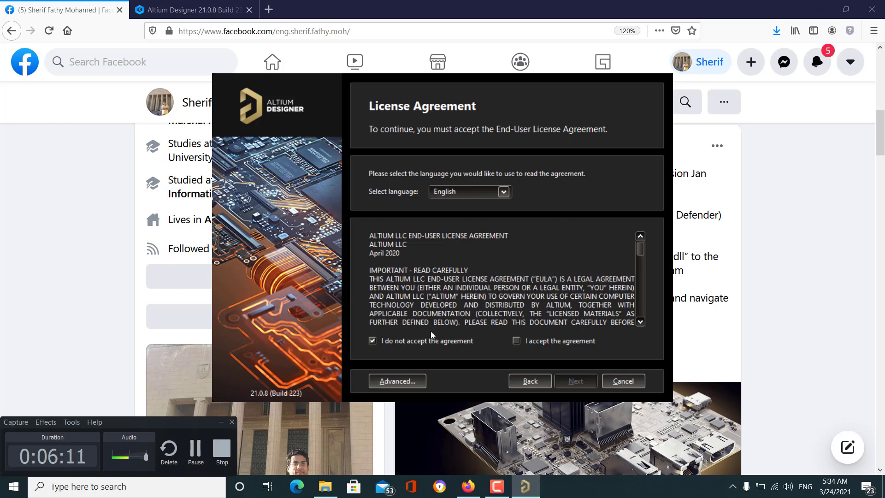
click(518, 341)
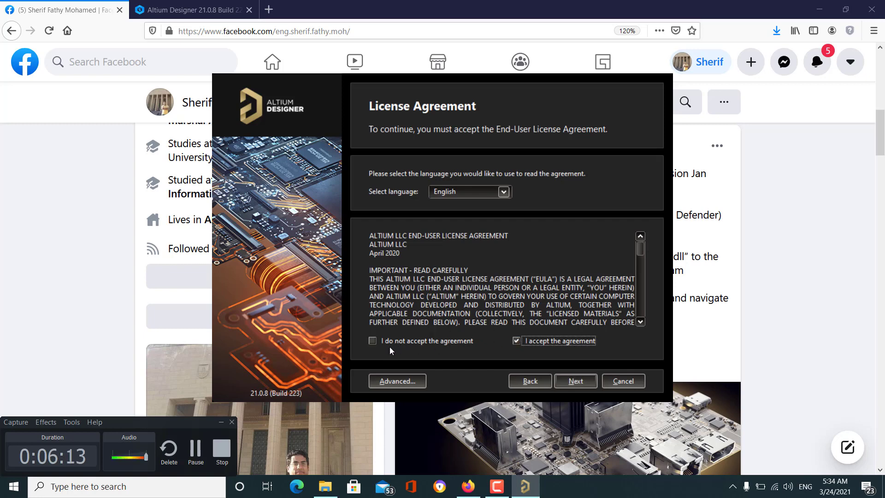
click(575, 381)
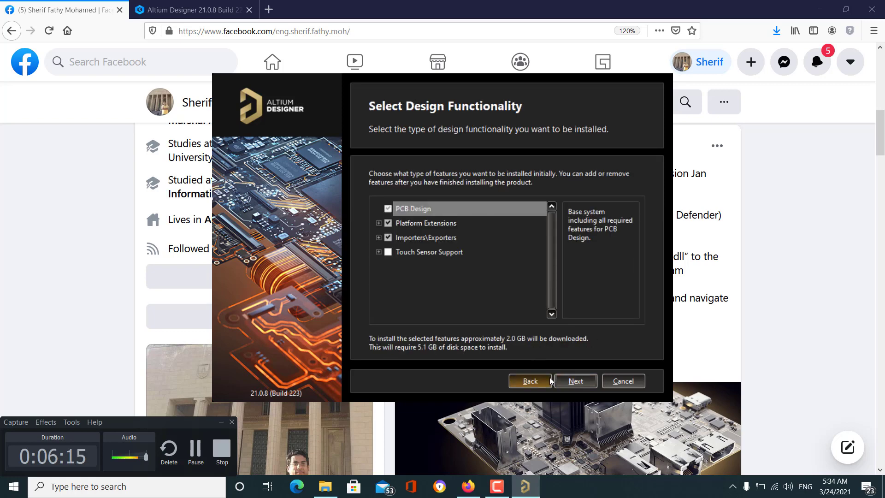
Go back to the license agreement, reselect English as its language, and return to the design functionality selection
click(530, 381)
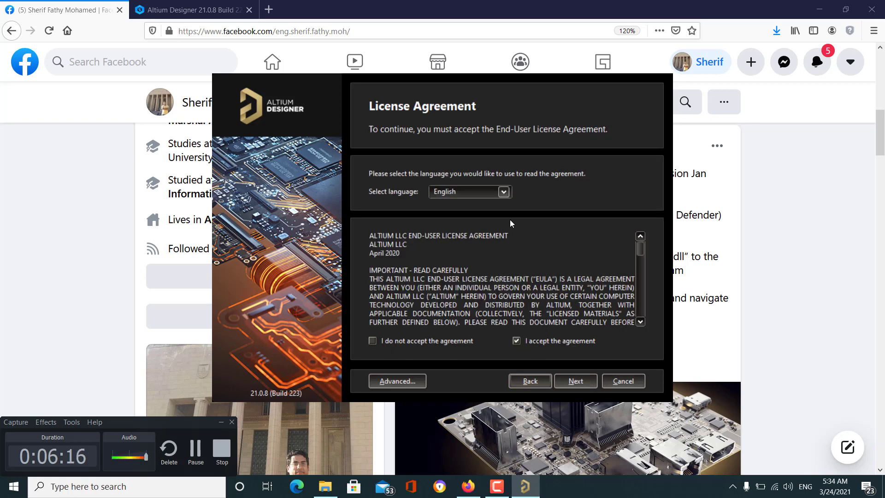
click(497, 192)
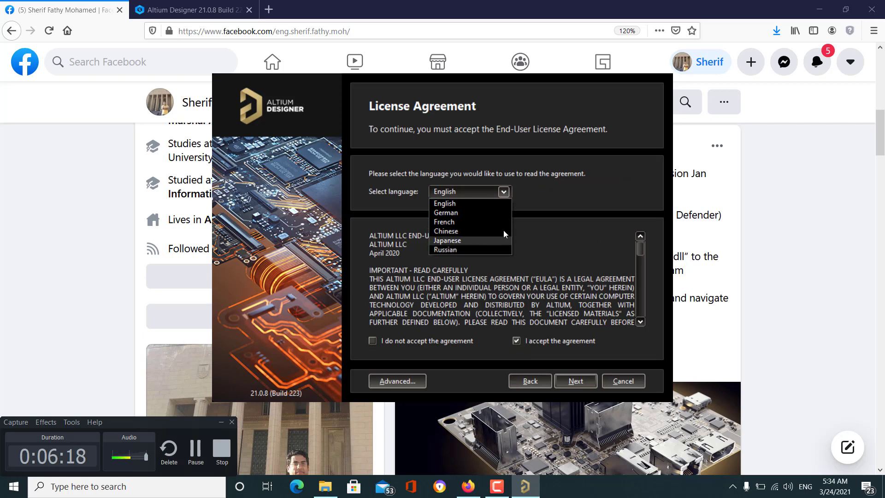
click(461, 204)
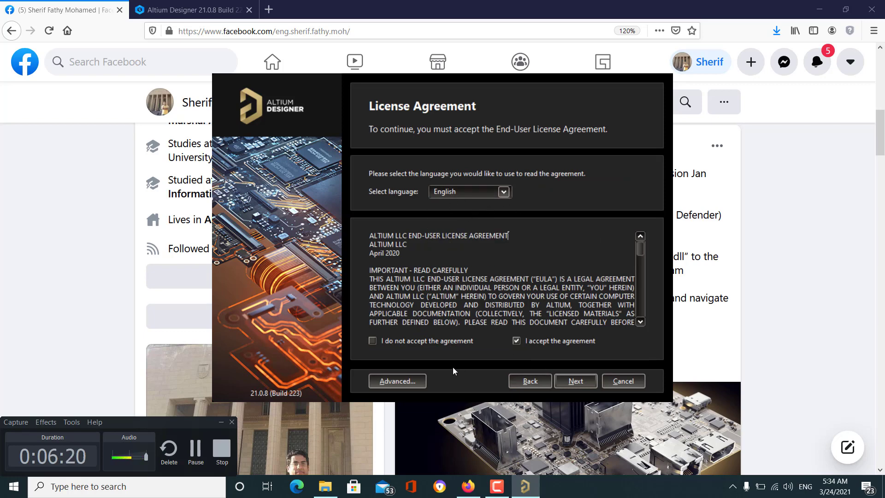
click(574, 382)
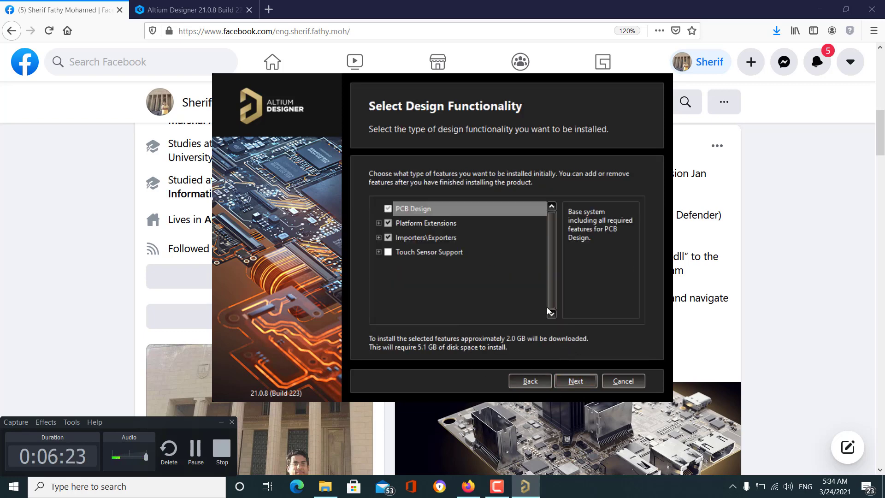
Keep the default features and destination folders, choose to participate in the Customer Experience Improvement Program, and start the installation
click(576, 382)
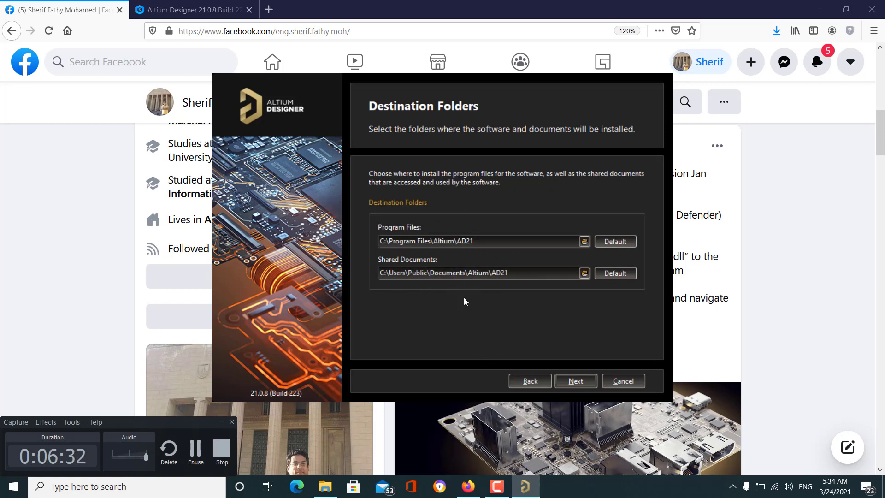
click(574, 381)
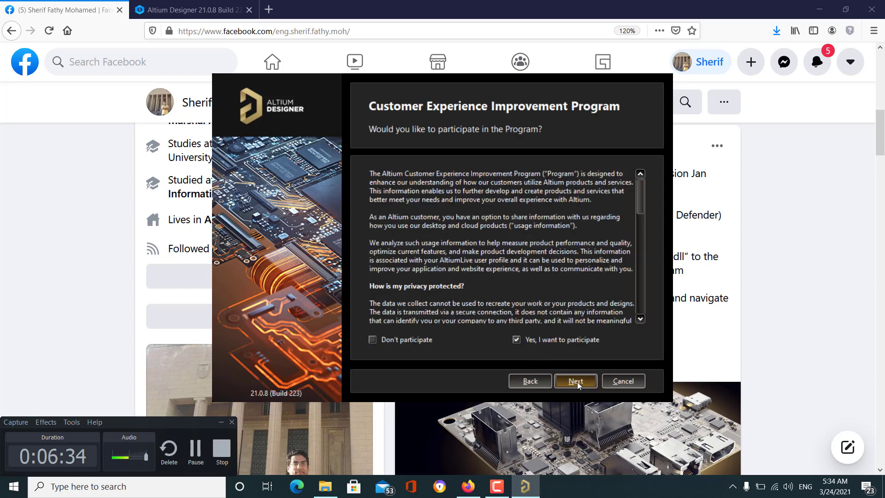
click(384, 338)
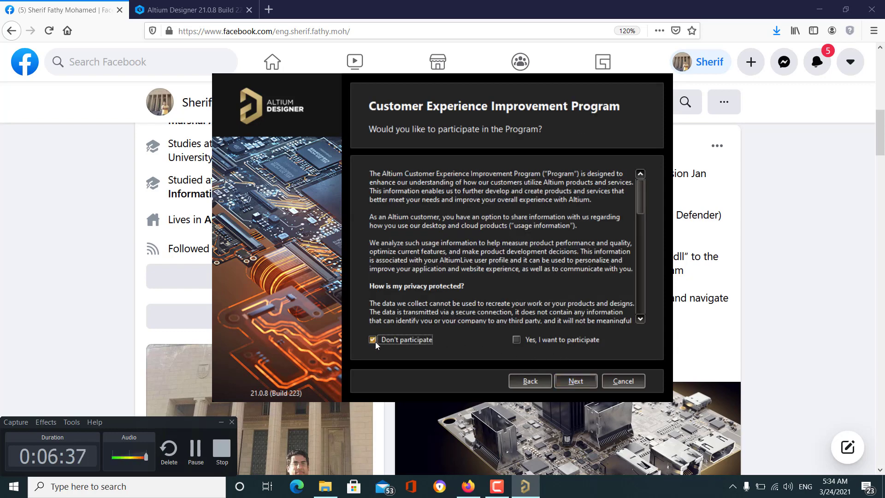
click(545, 342)
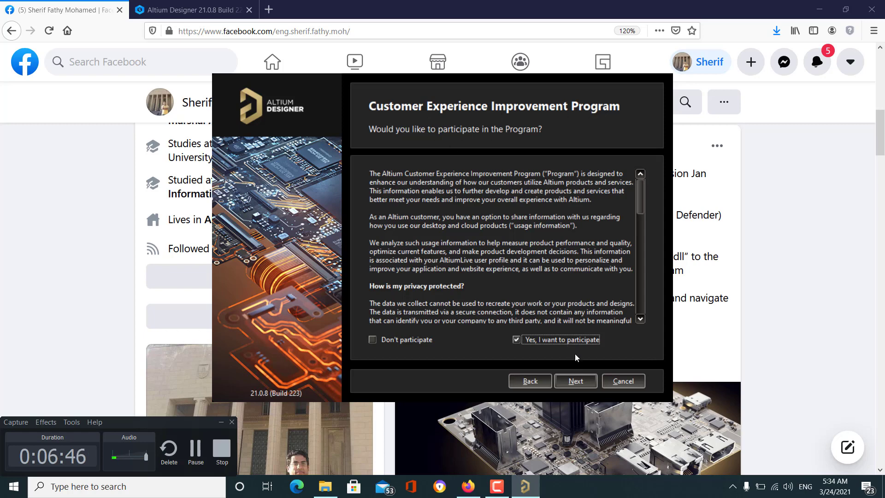
click(575, 383)
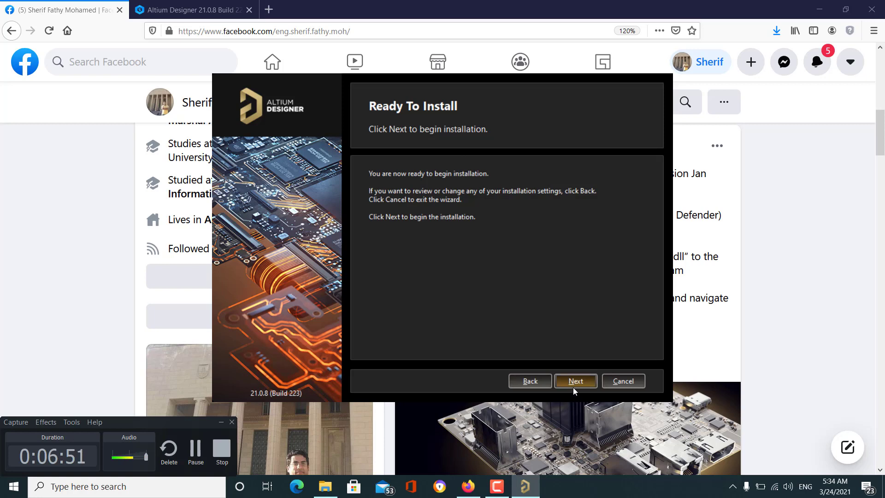
click(571, 382)
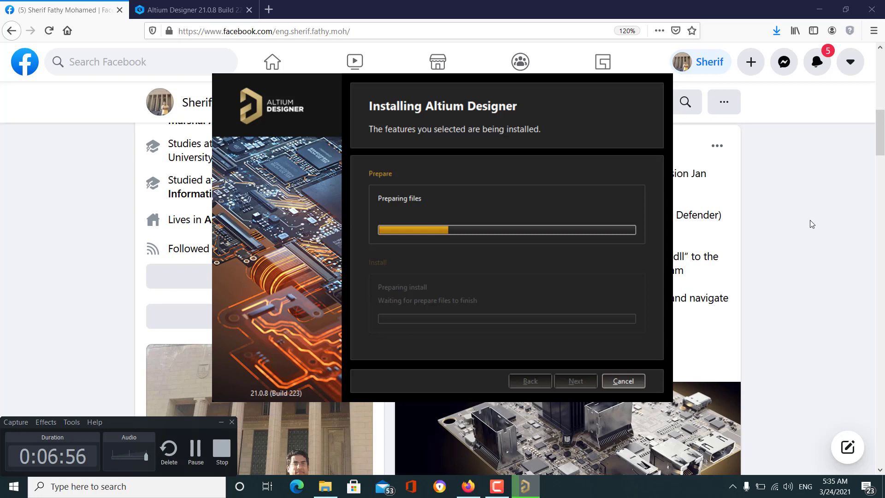
Switch to Firefox, review the post's instructions on running Setup and copying shfolder.dll to C:\Program Files\Altium\AD21, and minimize the browser
click(811, 224)
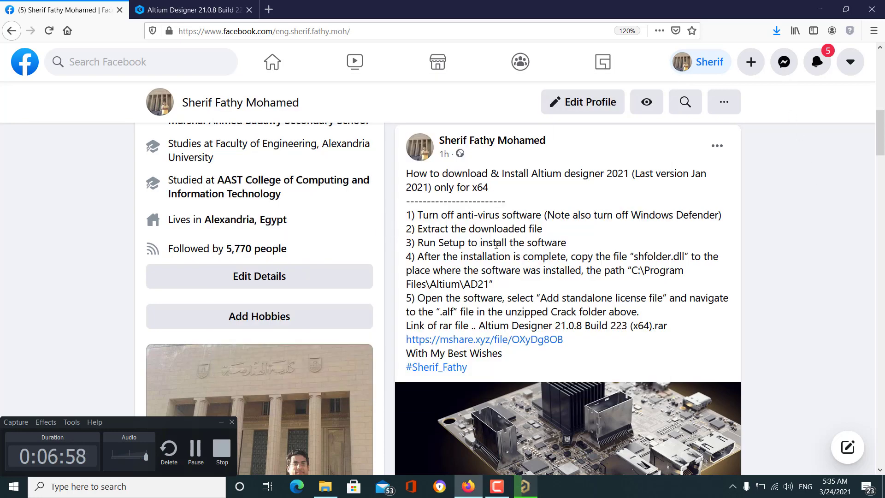
drag(429, 243, 544, 243)
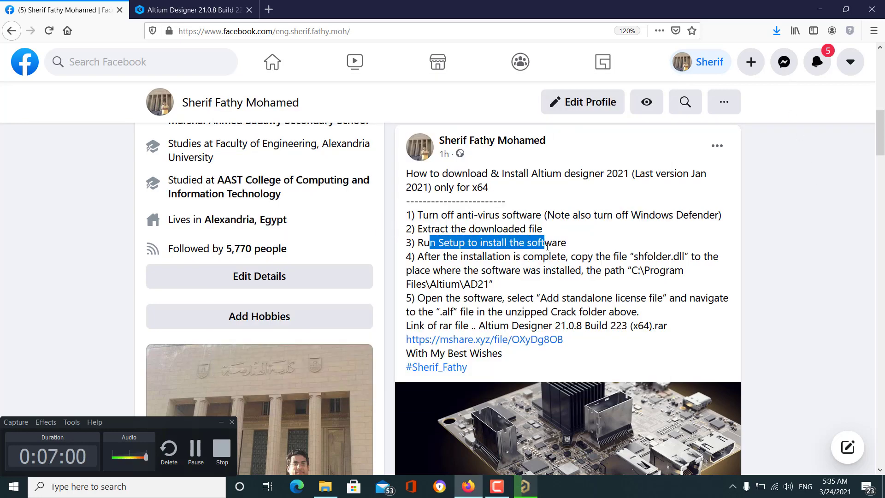
drag(436, 215, 543, 229)
drag(436, 242, 544, 243)
drag(422, 257, 520, 257)
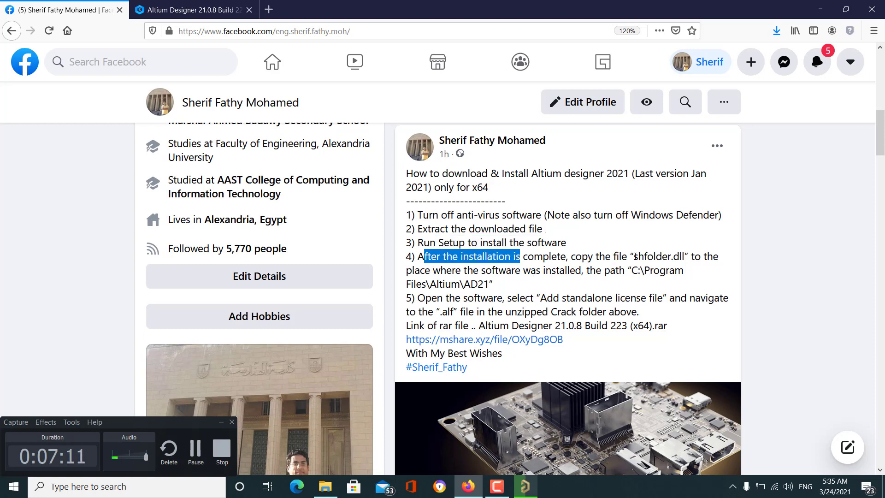
drag(634, 256, 684, 257)
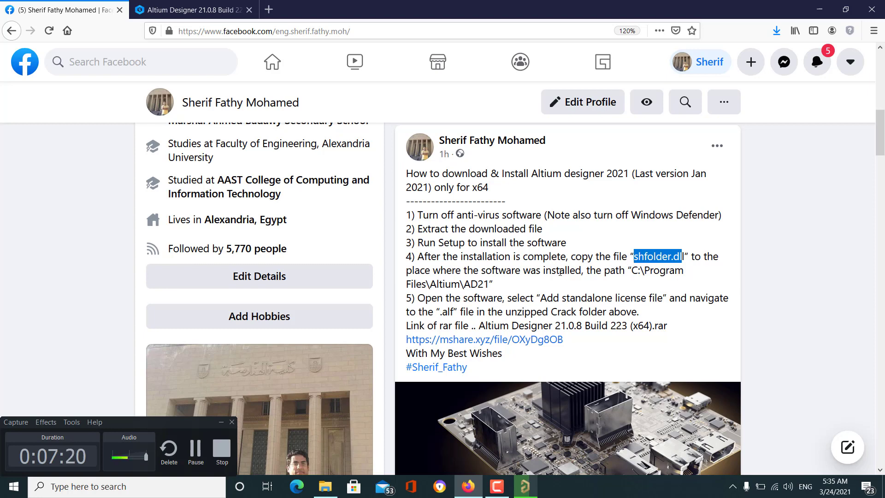
click(642, 271)
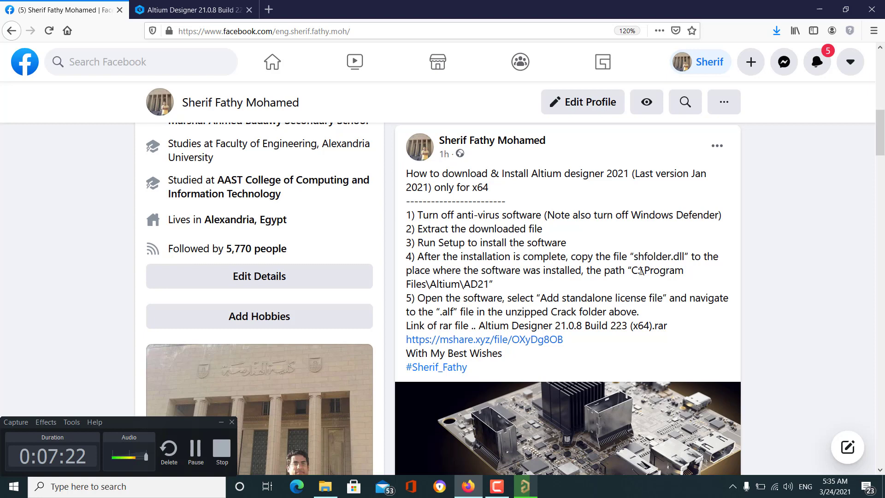
drag(632, 271, 489, 285)
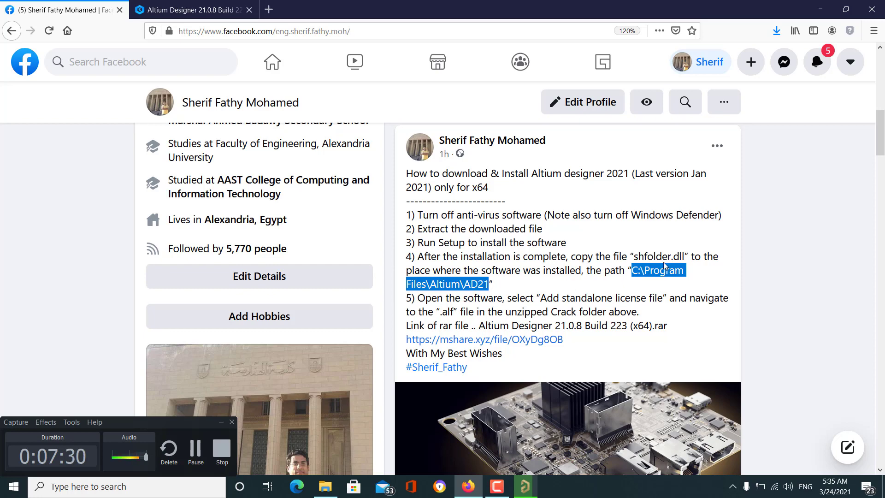
click(817, 10)
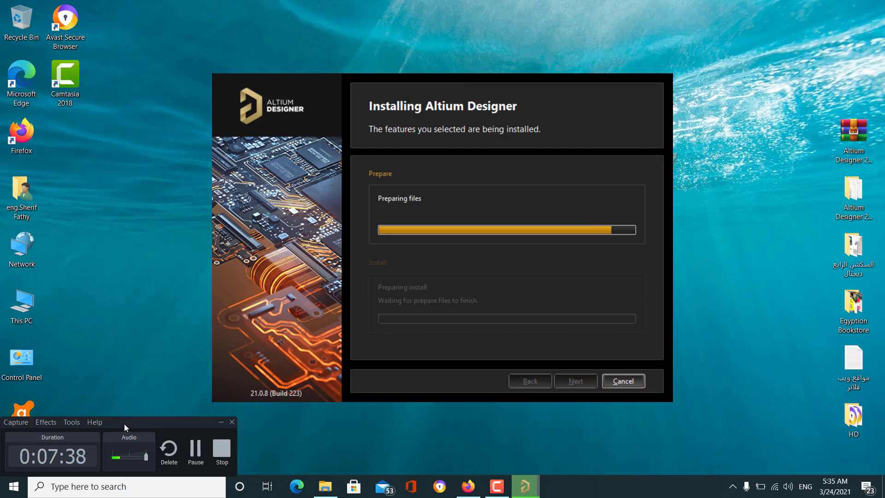
drag(124, 424, 391, 419)
drag(521, 419, 768, 418)
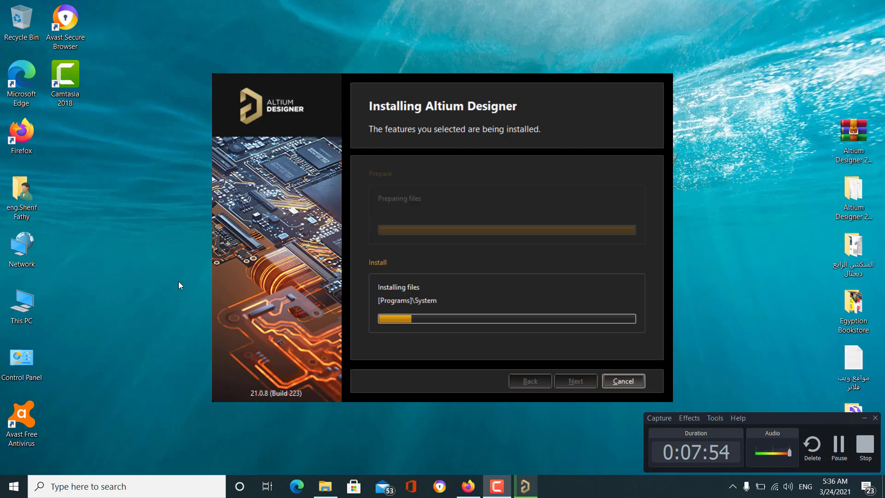
Open the Control Panel's list of installed programs, select Android Studio to view its Uninstall option, and close the window
double_click(26, 362)
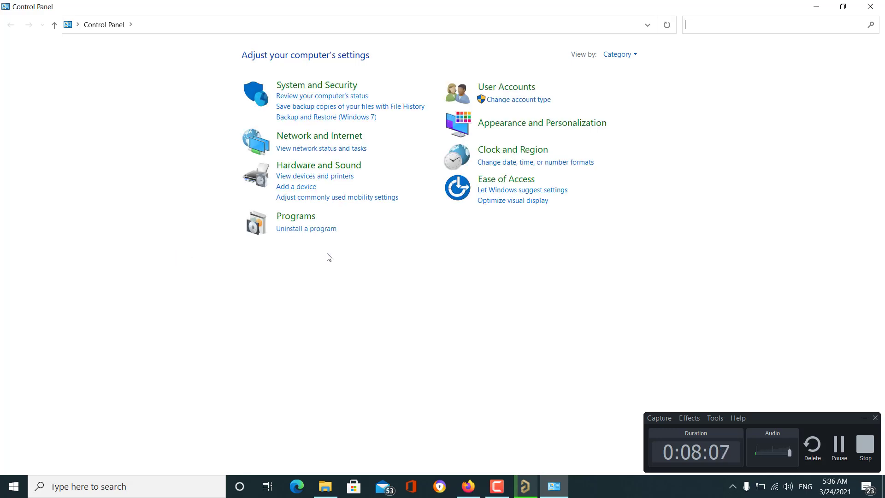
click(289, 229)
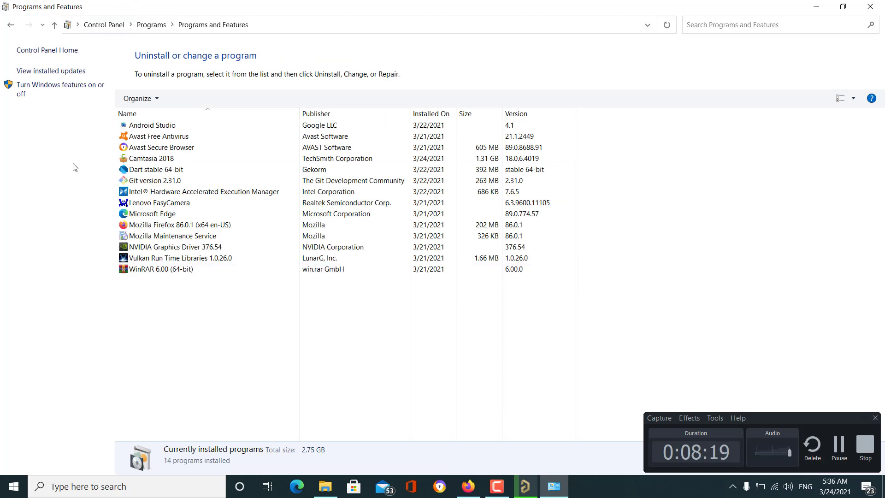
click(155, 126)
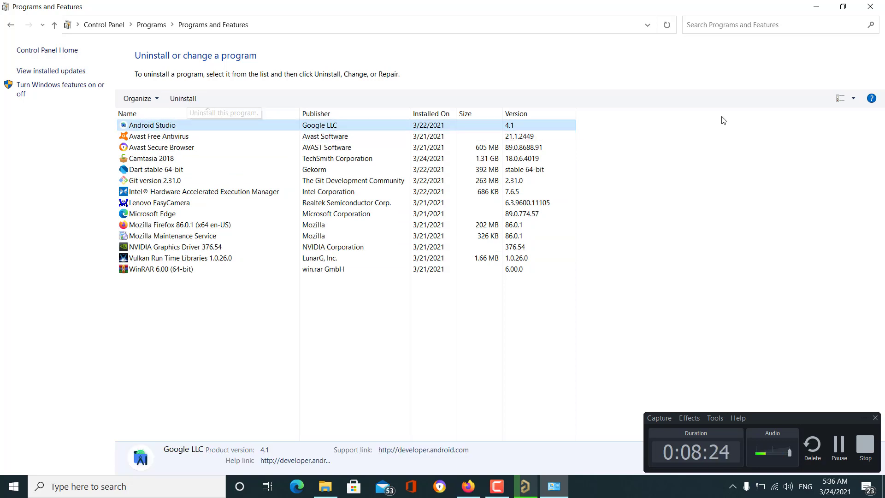
click(872, 5)
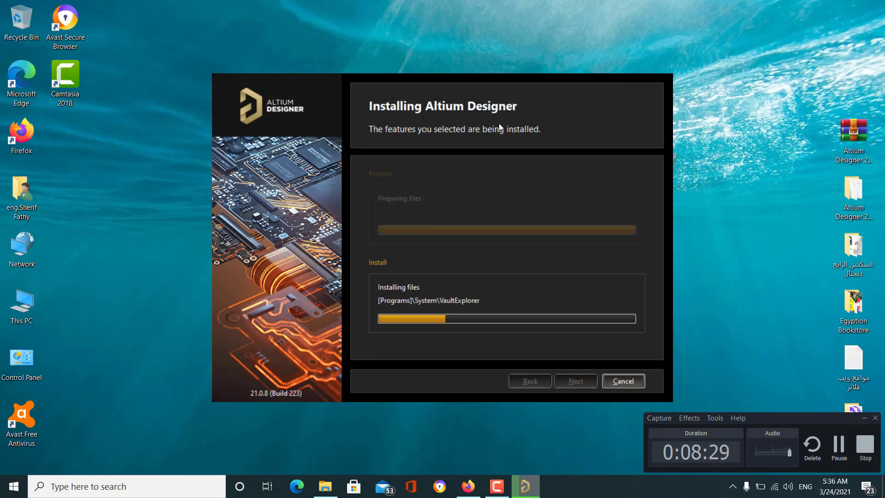
right_click(734, 112)
click(756, 146)
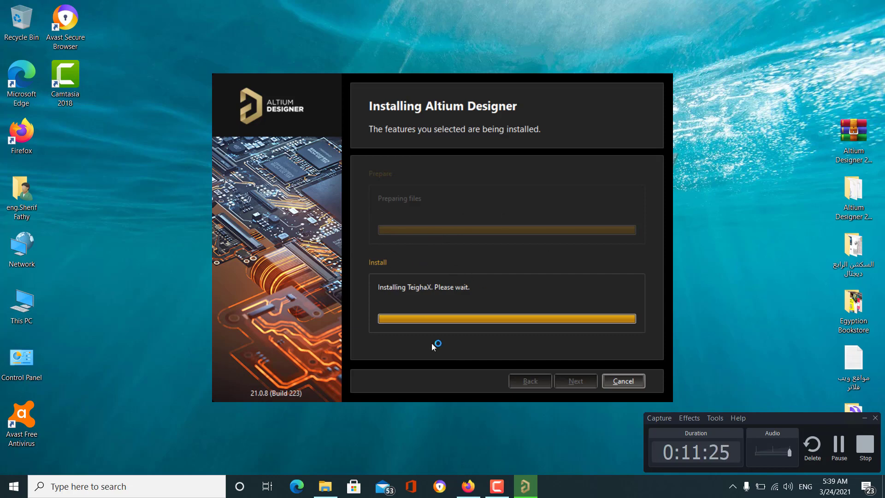
Switch to Firefox, check which file the post says to copy after installation, and minimize the browser
click(469, 486)
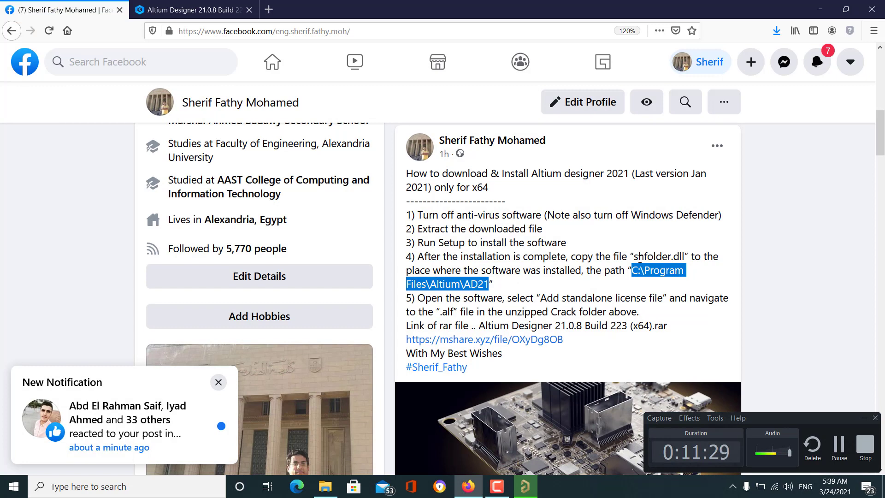
drag(635, 256, 682, 256)
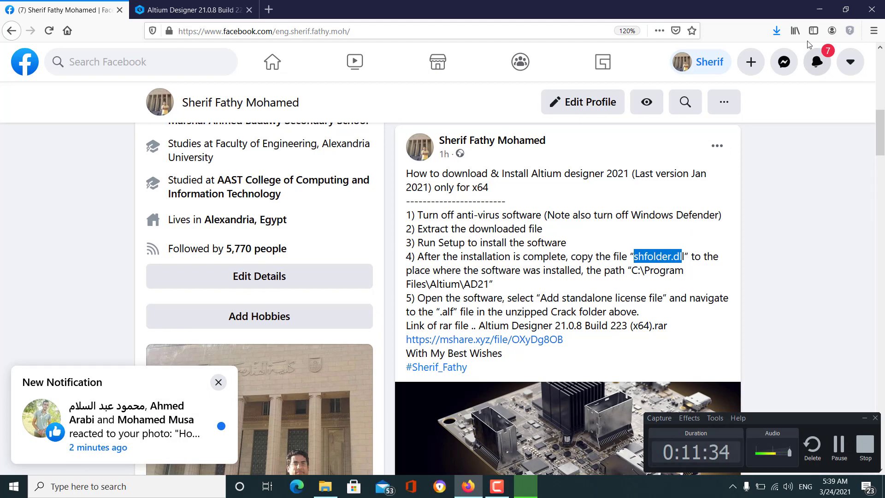
click(820, 11)
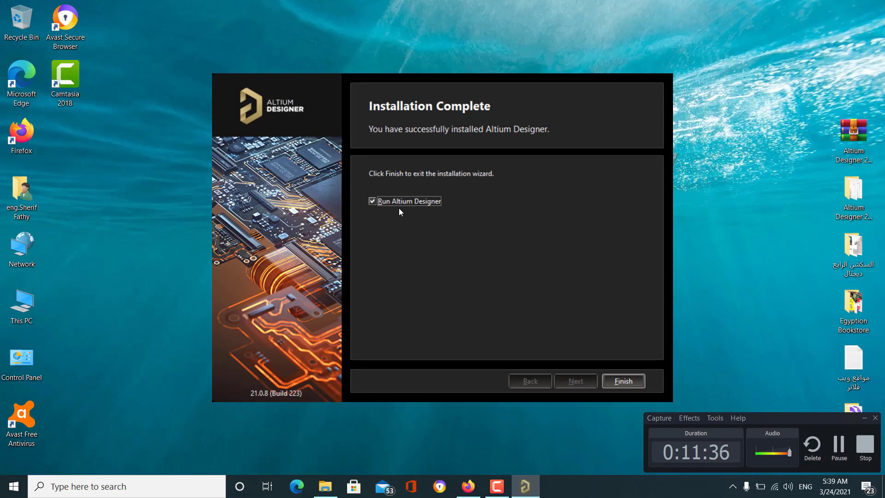
Turn off the Run Altium Designer option in the installer and finish the installation wizard
drag(483, 79, 474, 78)
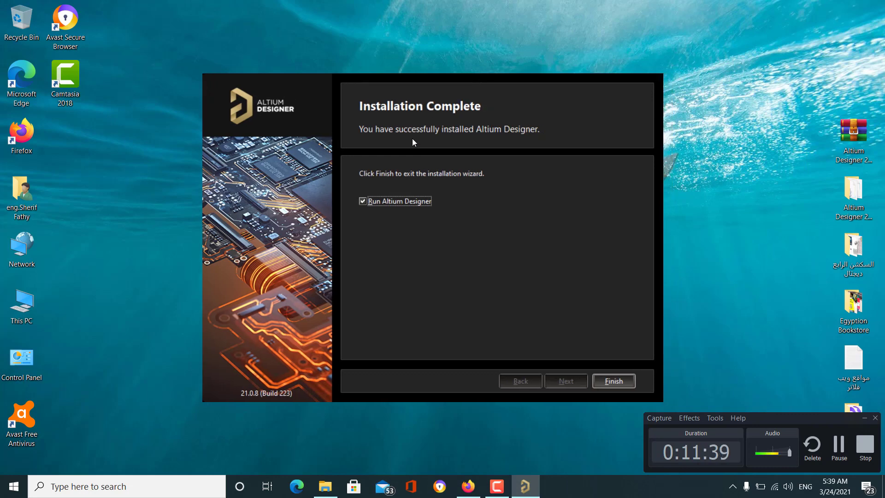
click(363, 201)
click(607, 383)
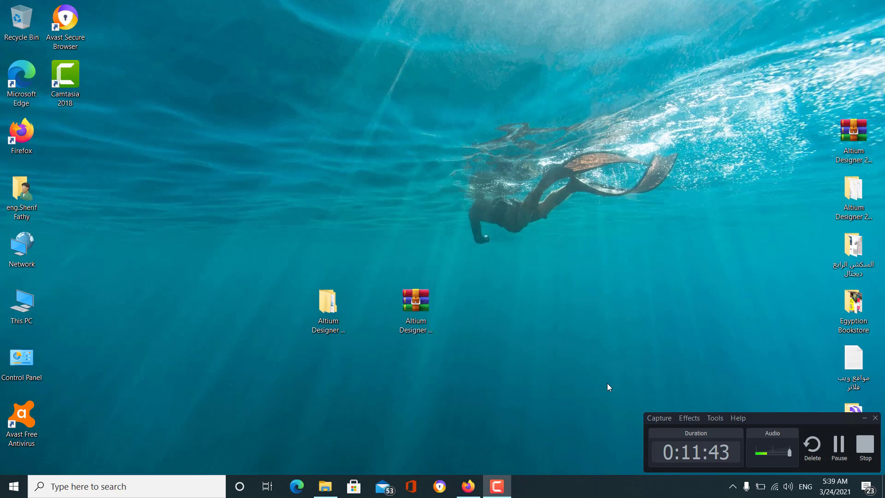
Open the !!AD21 Unis Licenses folder inside the nested Altium Designer 21.0.8 Build 223 (x64) folder and select shfolder.dll
double_click(340, 298)
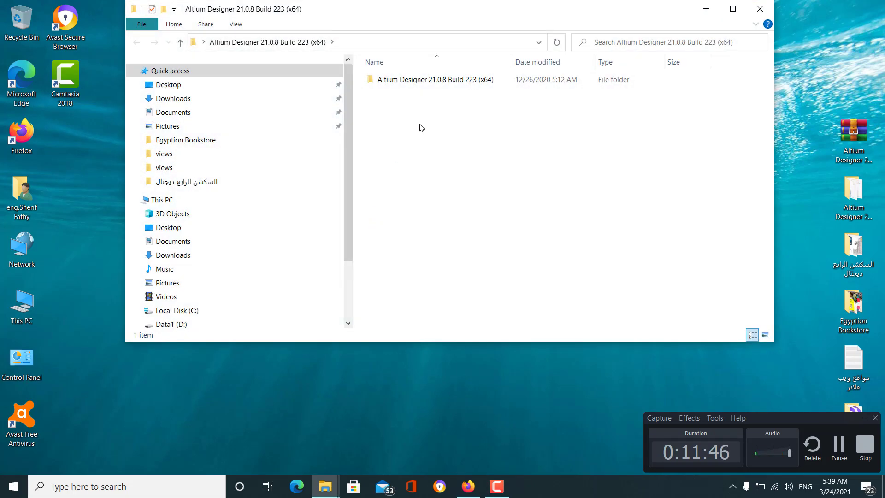
double_click(438, 80)
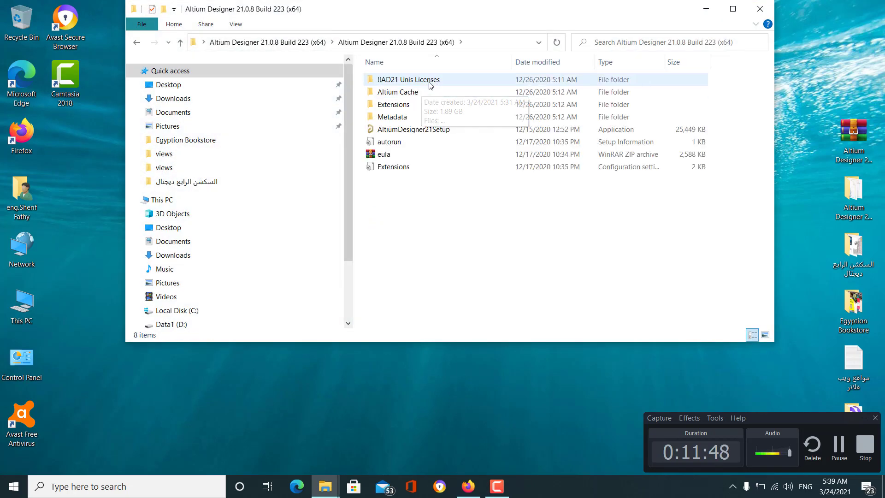
double_click(436, 82)
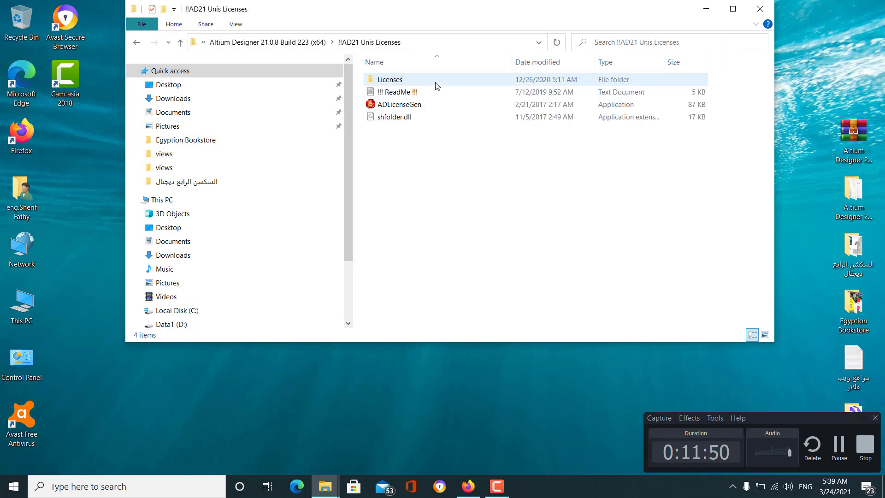
click(386, 79)
click(400, 119)
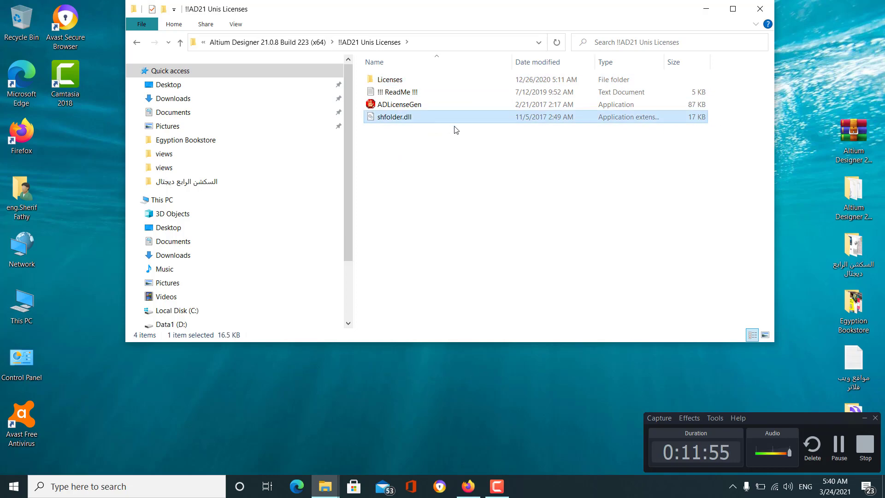
Open the !!! ReadMe !!! text file and look through its installation notes
double_click(422, 93)
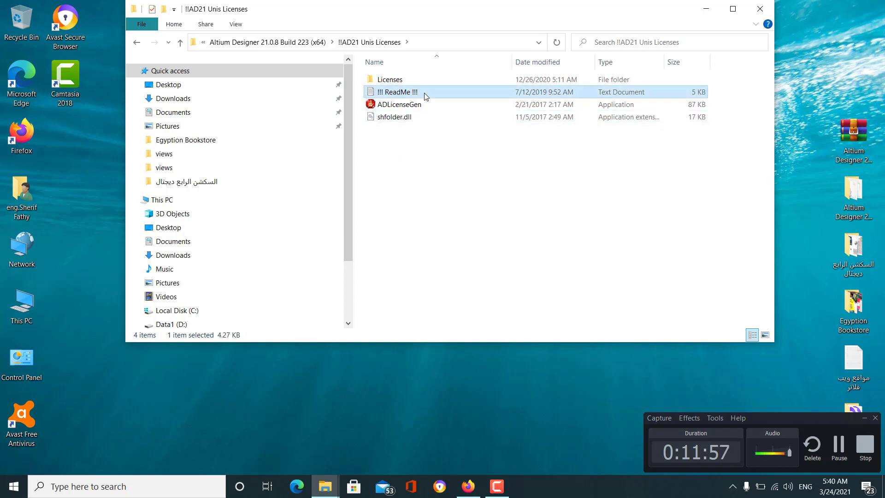
scroll(192, 165, down, 14)
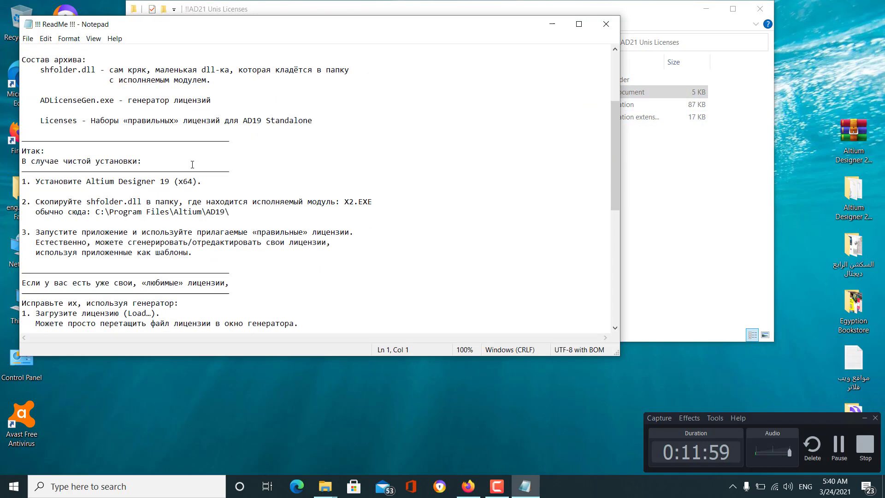
scroll(192, 164, up, 13)
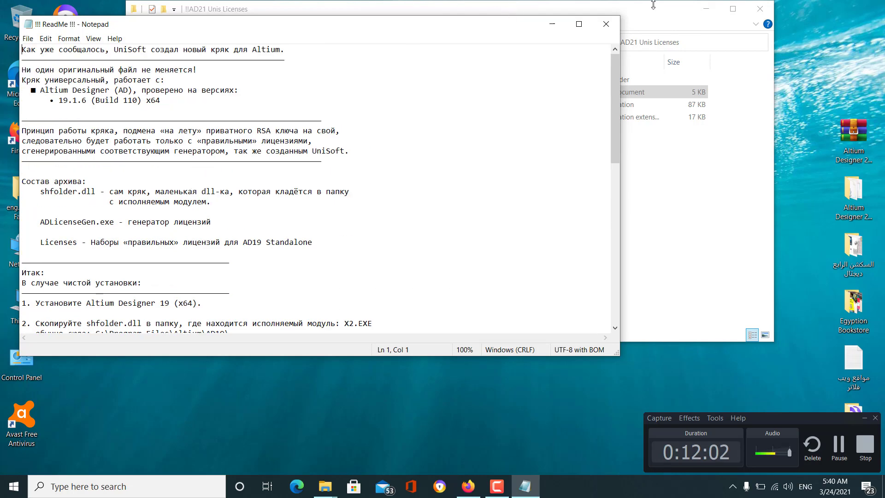
Close the ReadMe file, switch to Firefox to recheck the post's copy instruction, and minimize the browser
click(606, 24)
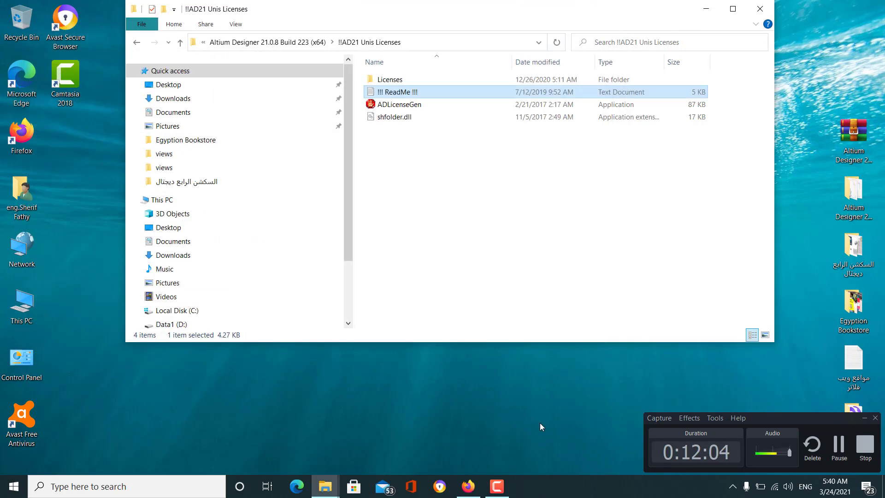
click(480, 485)
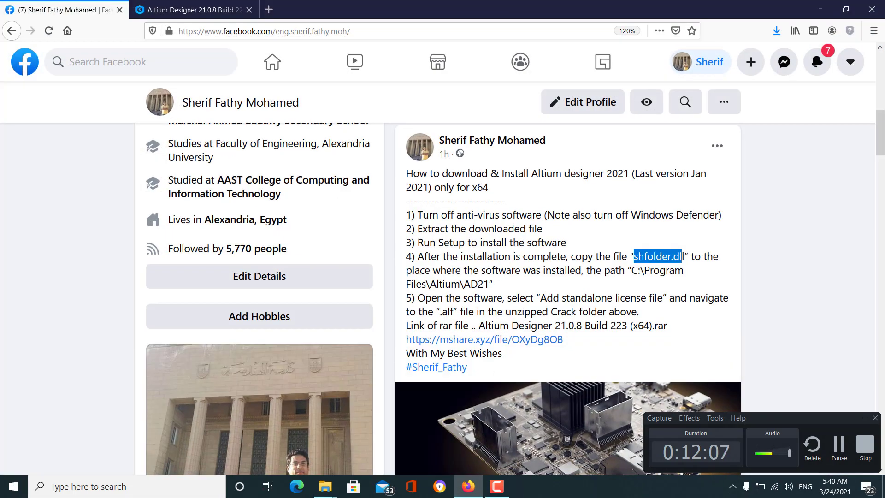
click(819, 10)
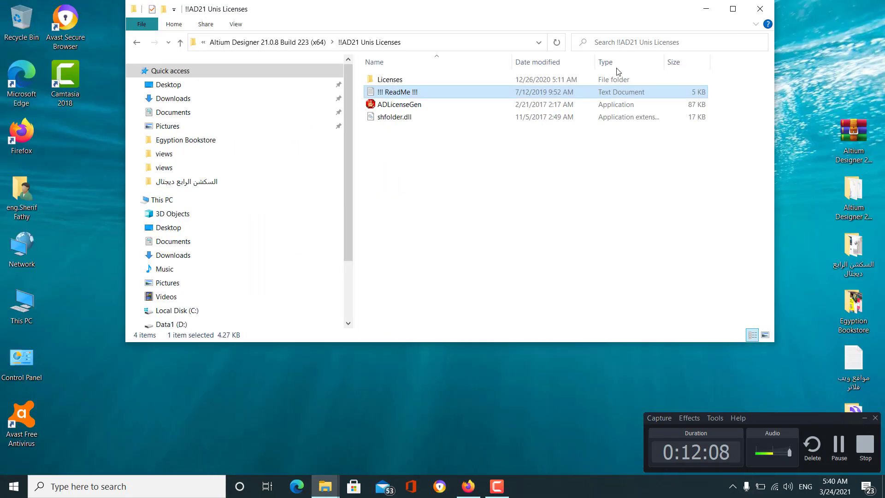
Copy shfolder.dll from the !!AD21 Unis Licenses folder
click(395, 119)
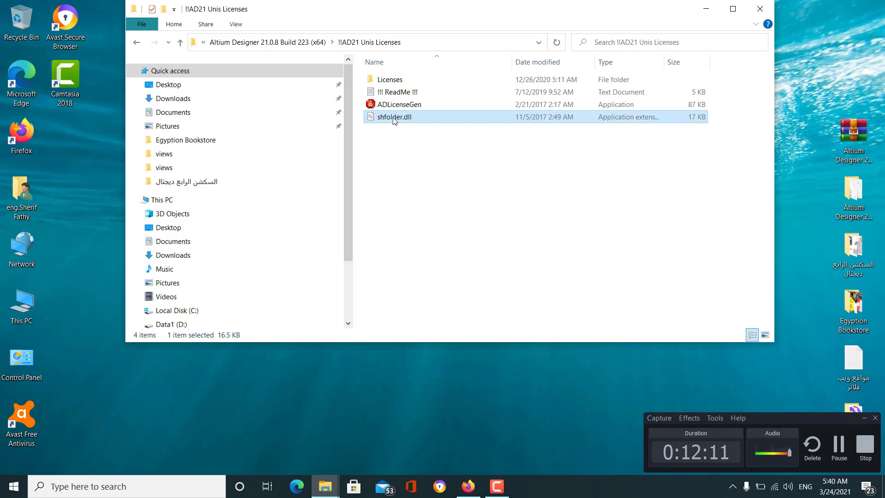
right_click(394, 119)
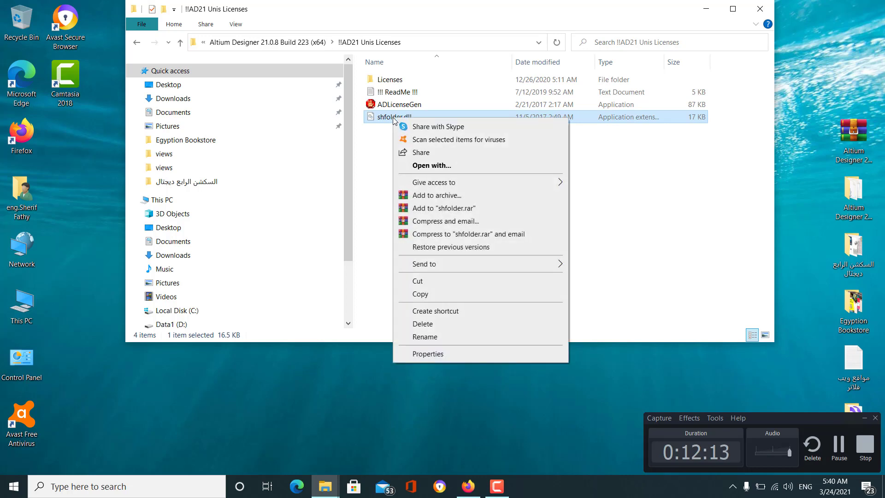
click(434, 295)
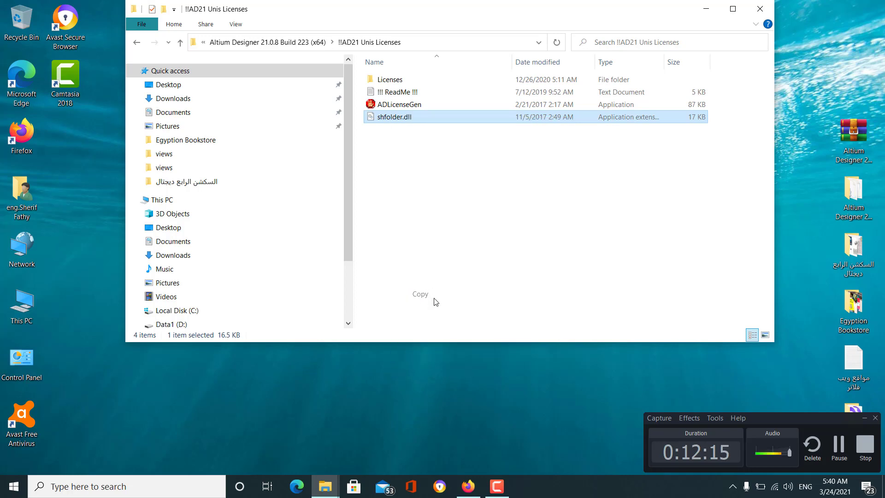
Move the licenses folder window aside, search Windows for "alt", and open the file location of the Altium Designer app
drag(608, 10, 657, 18)
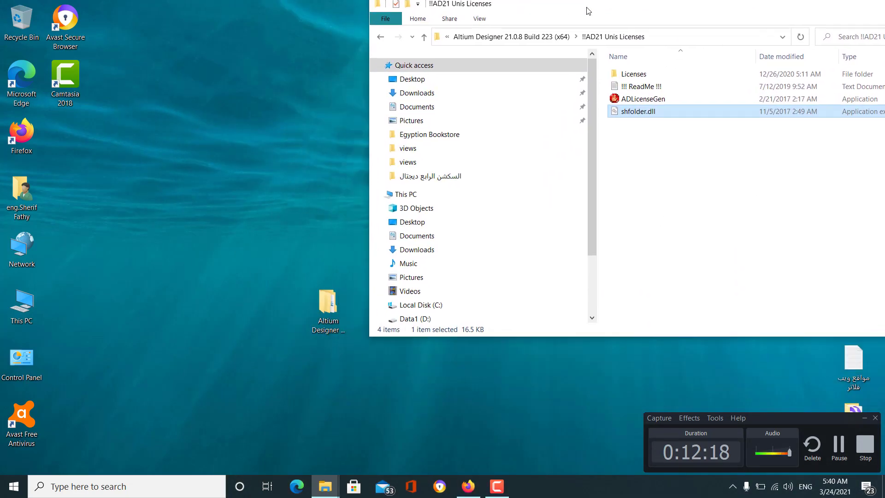
click(14, 487)
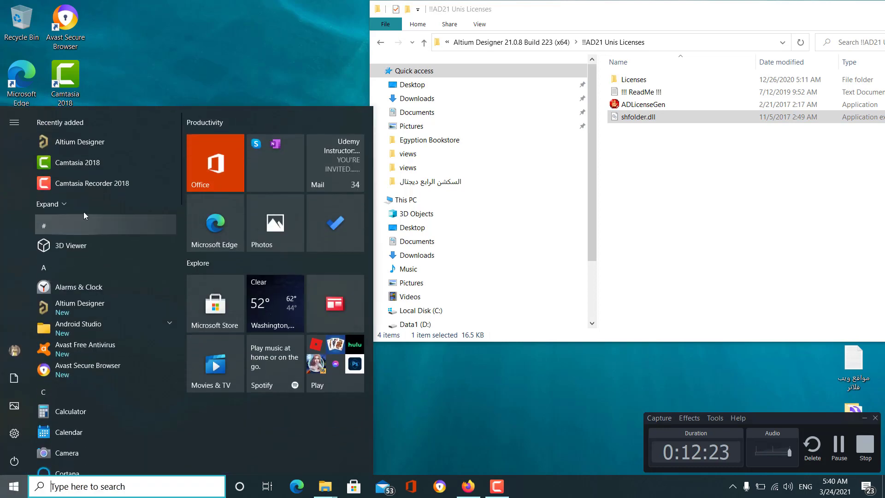
right_click(104, 142)
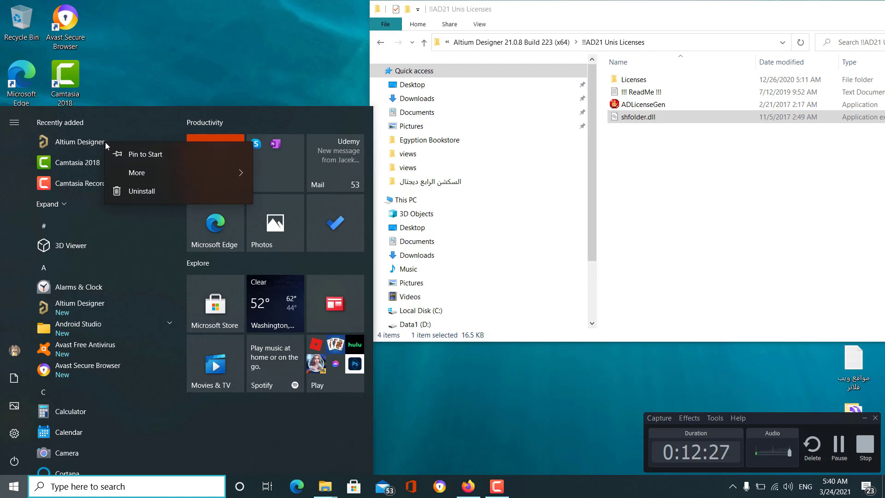
mouse_move(159, 169)
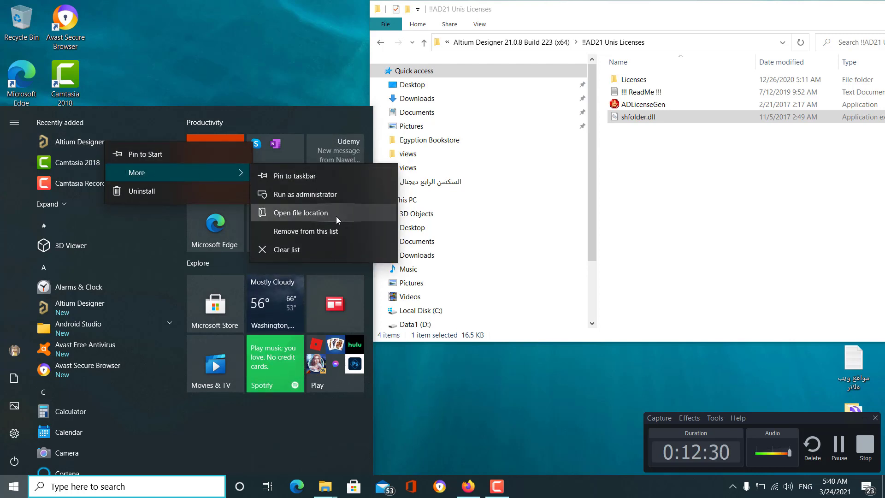
click(360, 213)
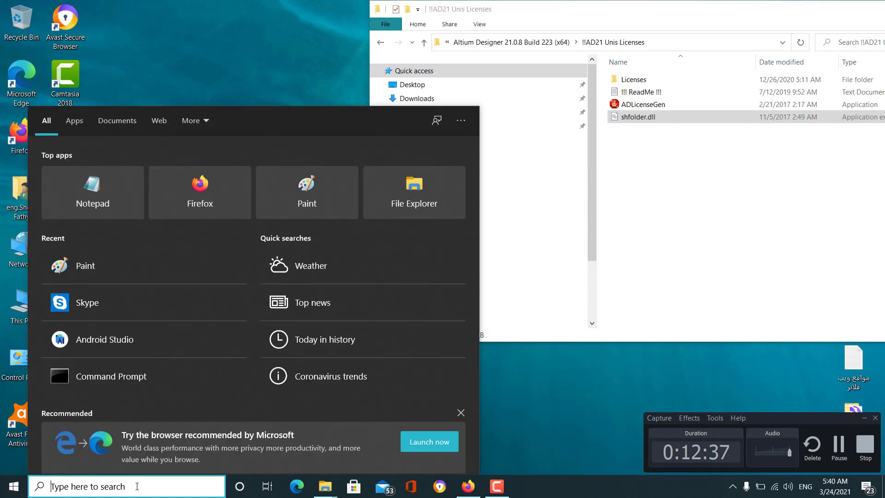
text(alt)
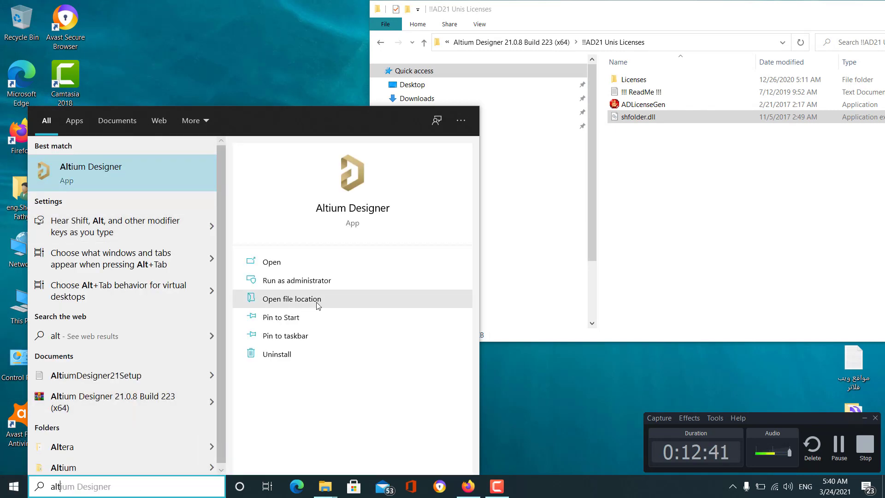
click(291, 299)
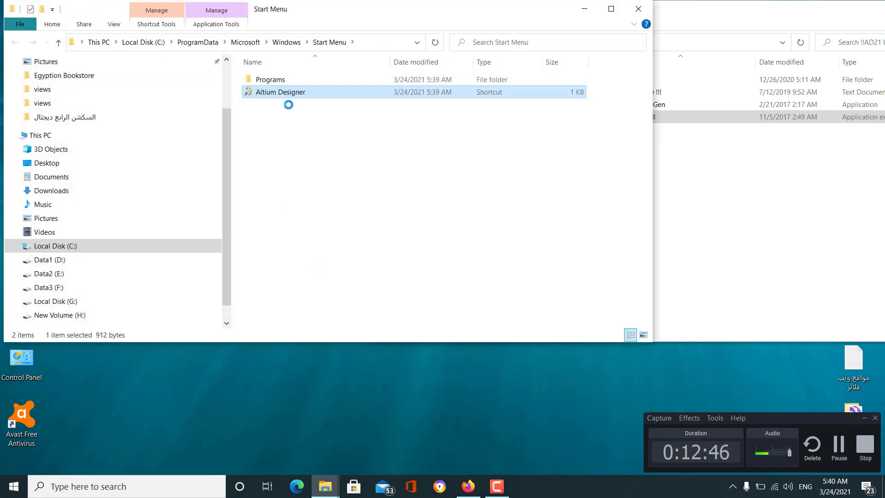
Copy the Altium Designer shortcut from the Start Menu folder to the desktop and place it in the empty area beside Control Panel
right_click(289, 94)
click(337, 322)
click(637, 8)
right_click(149, 159)
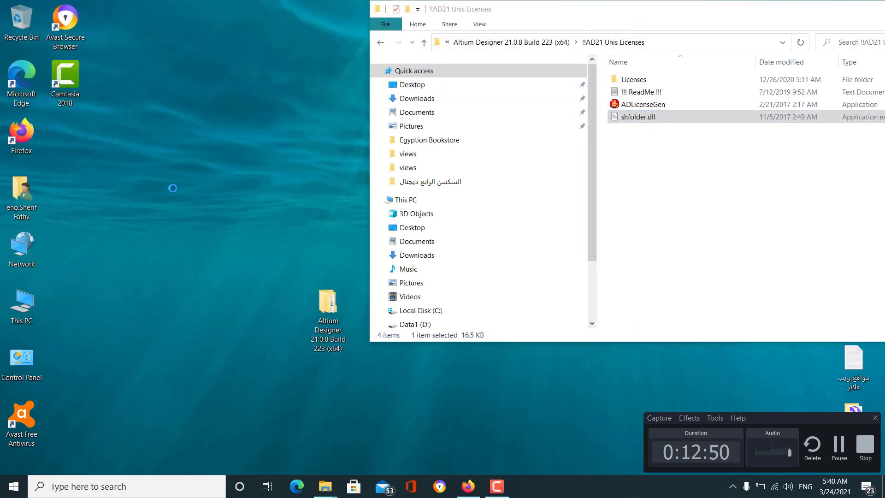
click(183, 213)
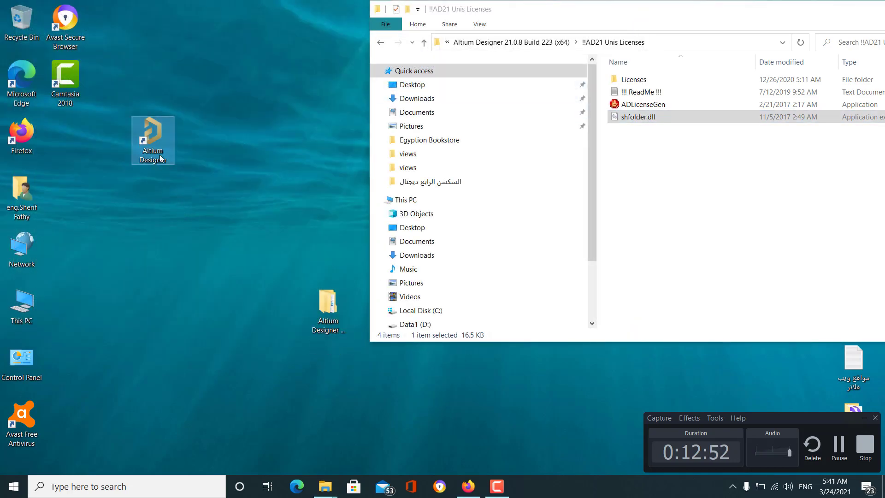
drag(147, 147, 145, 368)
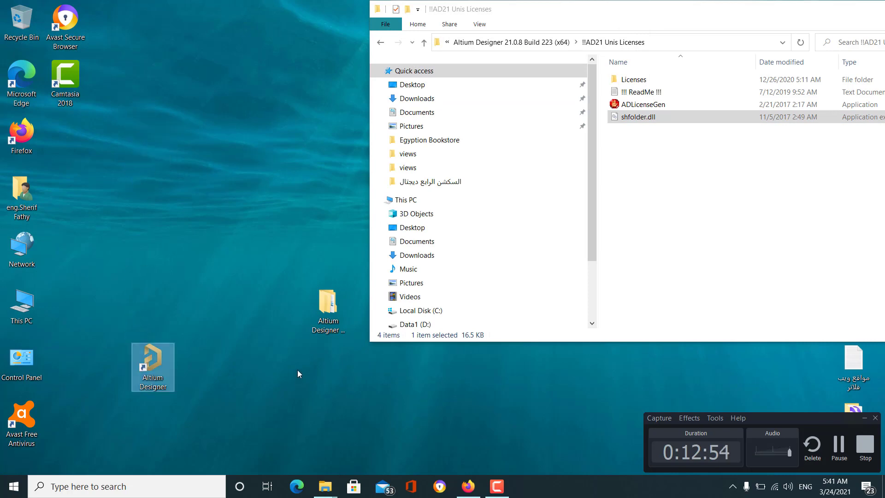
Open the AD21 installation folder from the desktop shortcut, show its full path, and compare it with the path in the Firefox post
right_click(147, 364)
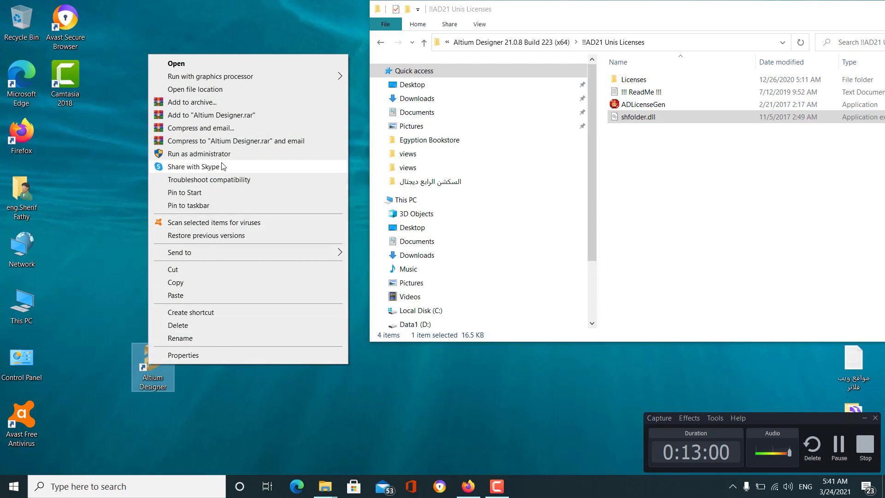
click(257, 91)
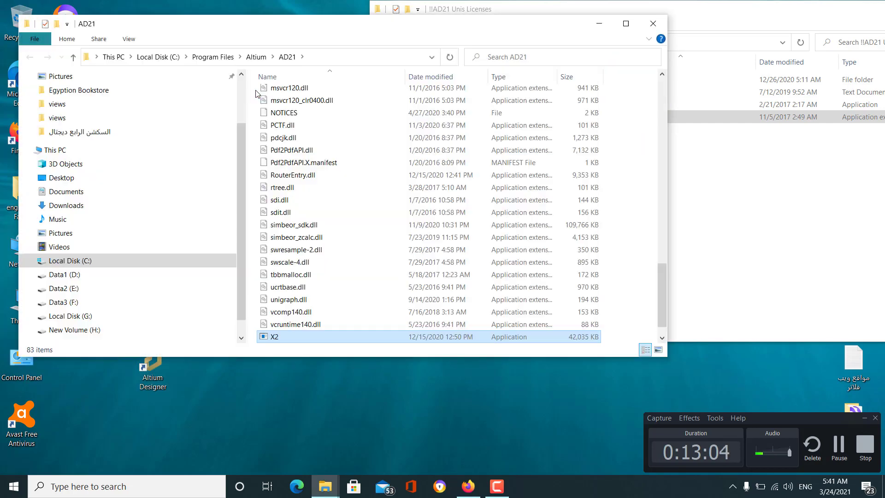
click(339, 60)
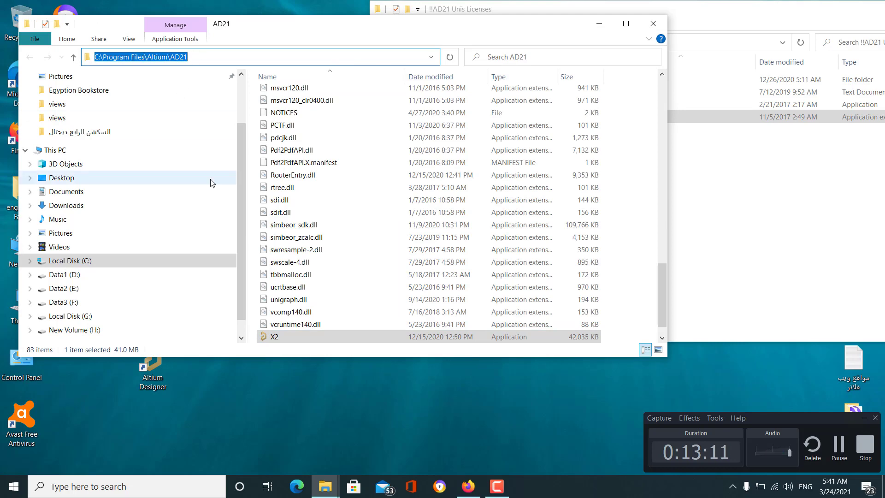
click(468, 486)
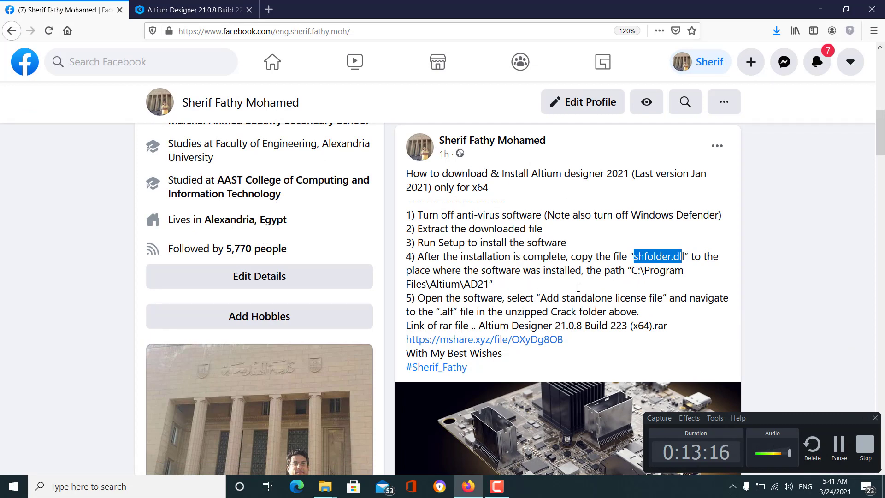
click(819, 8)
Copy shfolder.dll from !!AD21 Unis Licenses into C:\Program Files\Altium\AD21, grant administrator permission, and close the AD21 folder
click(691, 117)
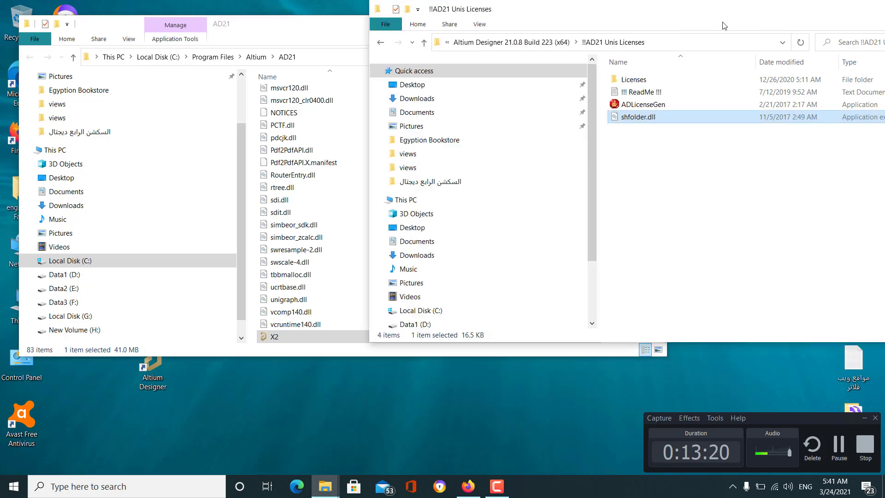
right_click(648, 116)
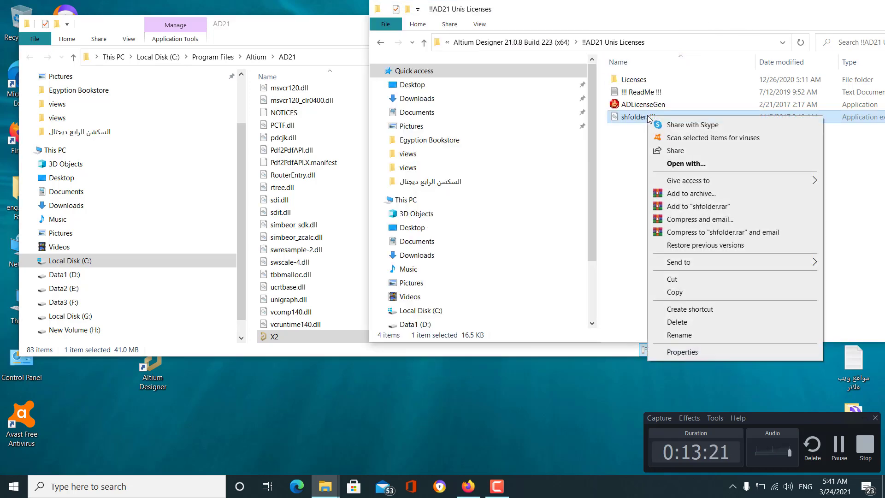
click(673, 293)
click(335, 280)
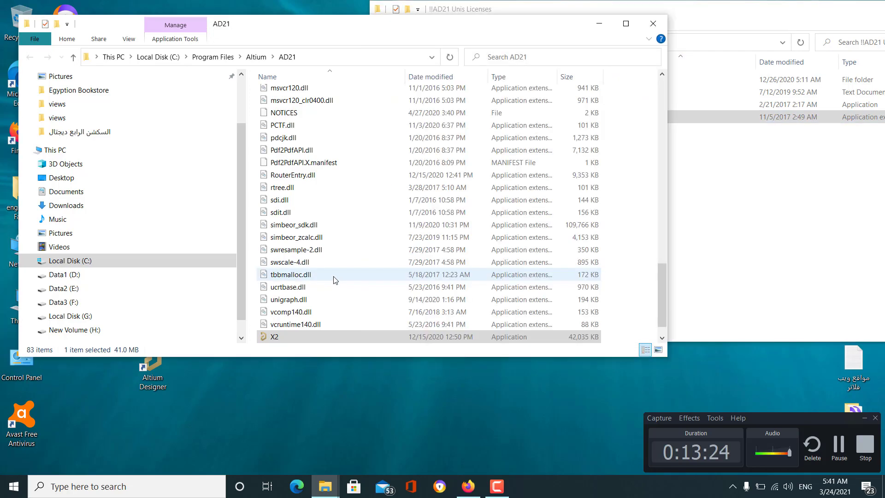
click(335, 279)
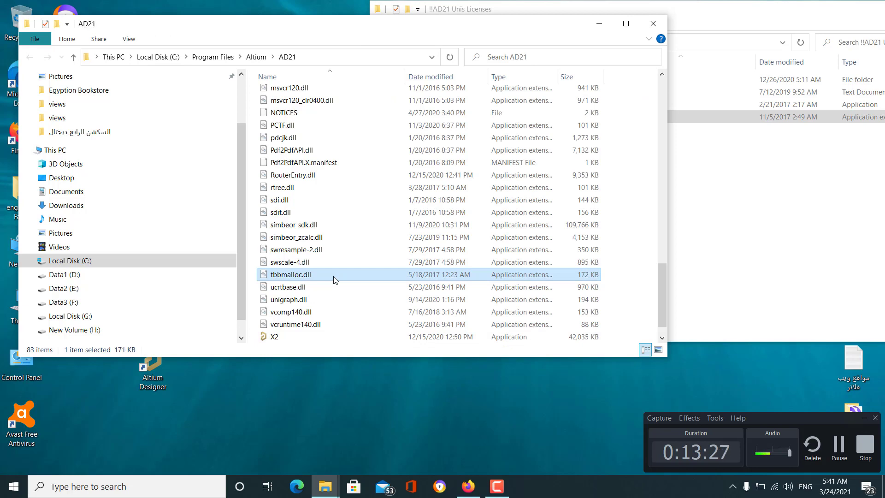
key(ctrl+v)
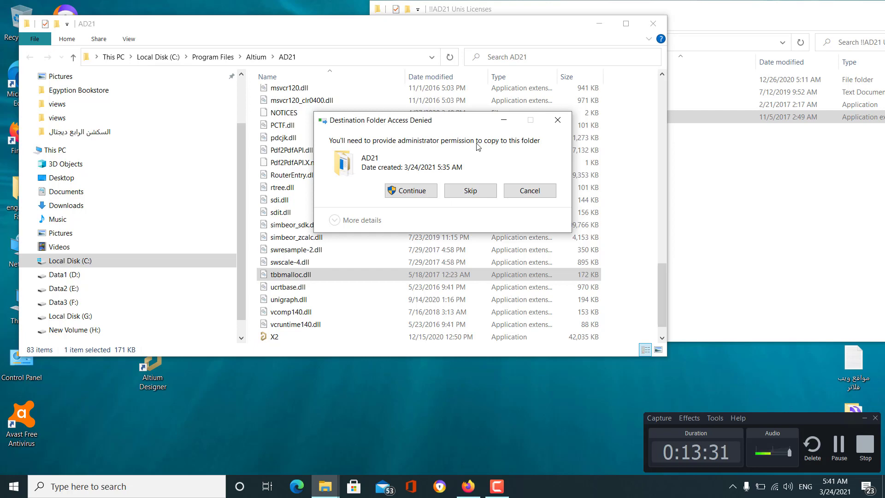
click(422, 195)
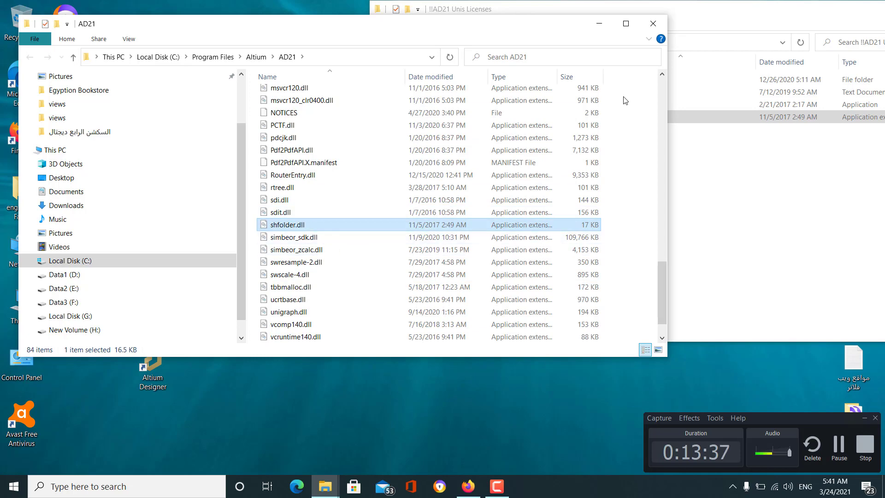
click(649, 29)
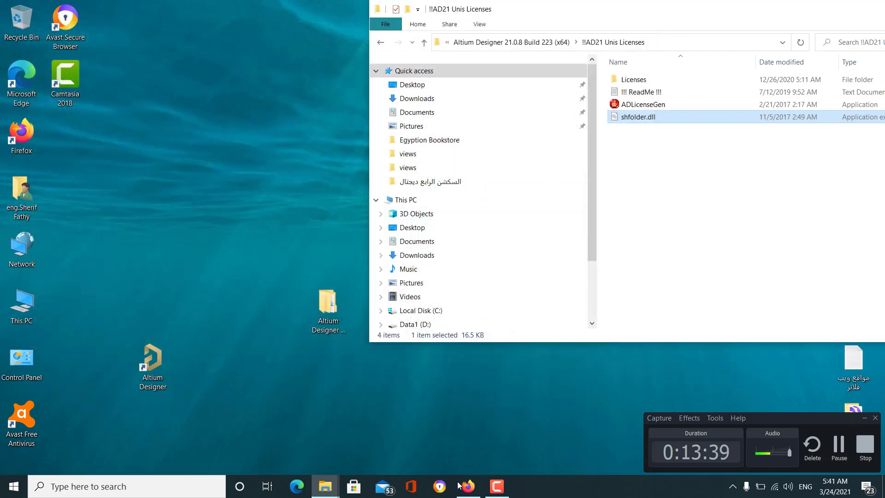
Switch to Firefox, read the post's steps 4 and 5 about the standalone license and the .alf file, and minimize the browser
click(468, 488)
drag(465, 284, 406, 256)
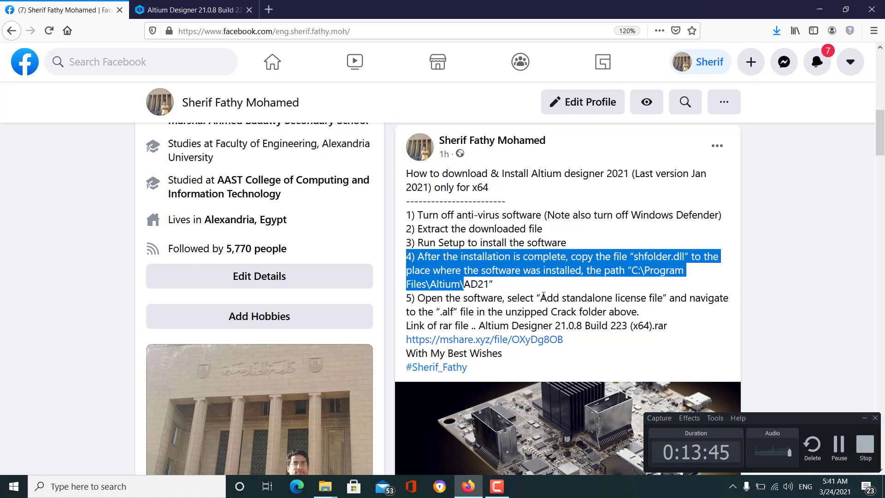
drag(553, 298, 517, 298)
click(438, 298)
drag(418, 299, 475, 298)
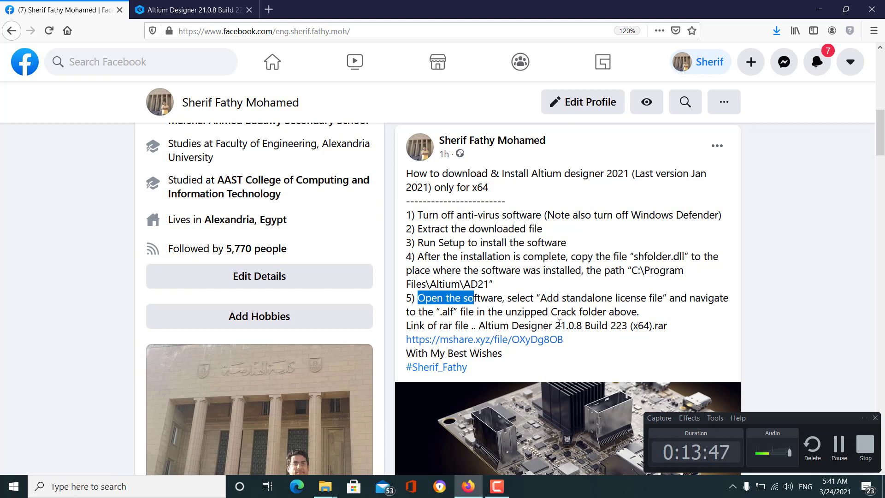
drag(658, 298, 405, 299)
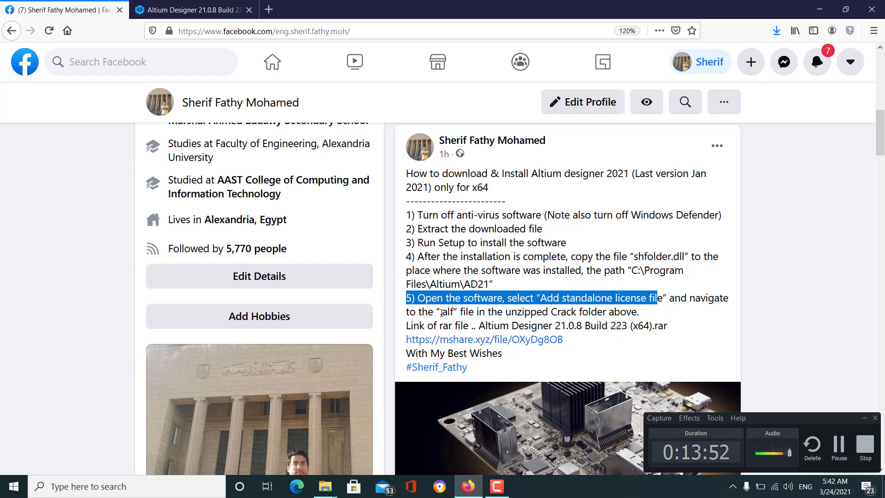
drag(440, 312, 454, 312)
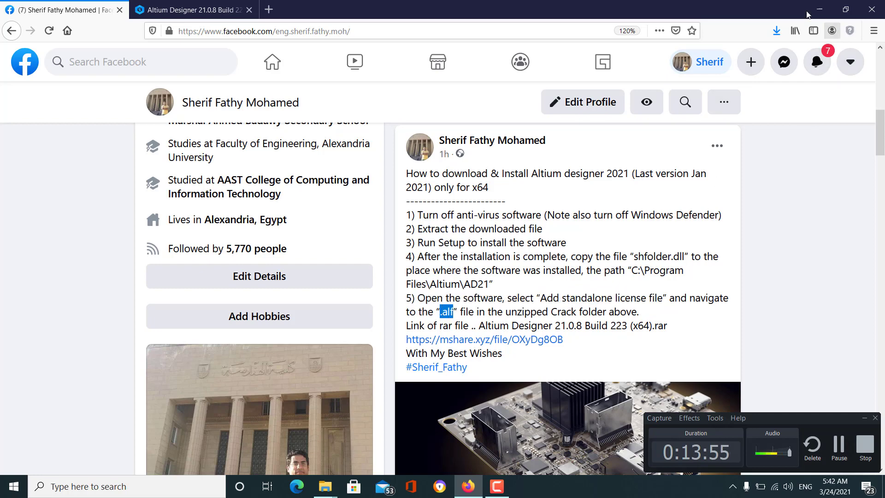
click(819, 10)
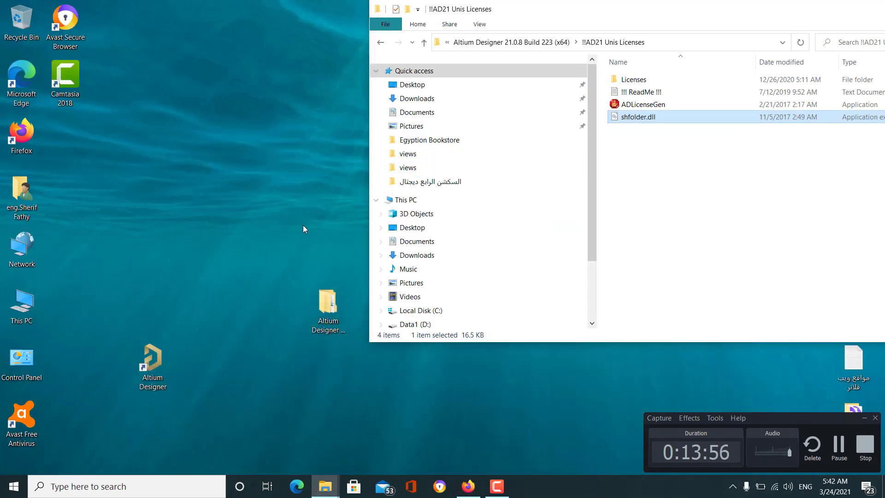
Launch Altium Designer from the desktop shortcut and allow X2 through Windows Defender Firewall on public networks
click(156, 360)
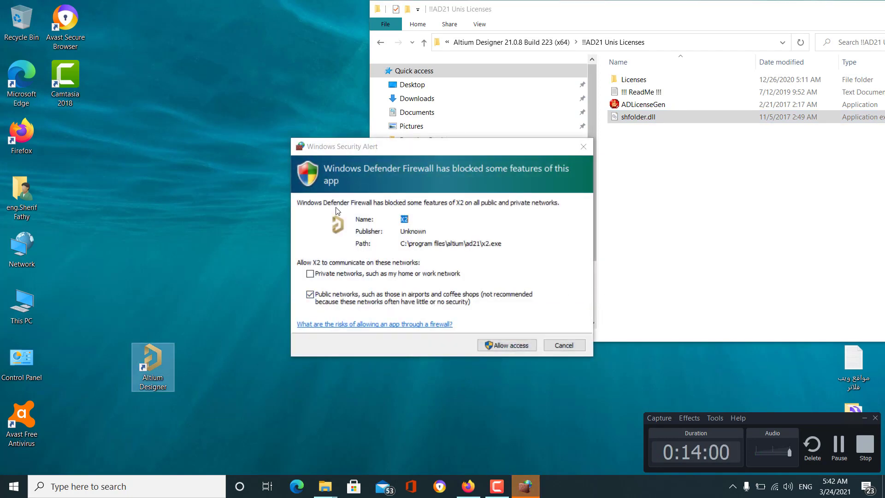
click(499, 348)
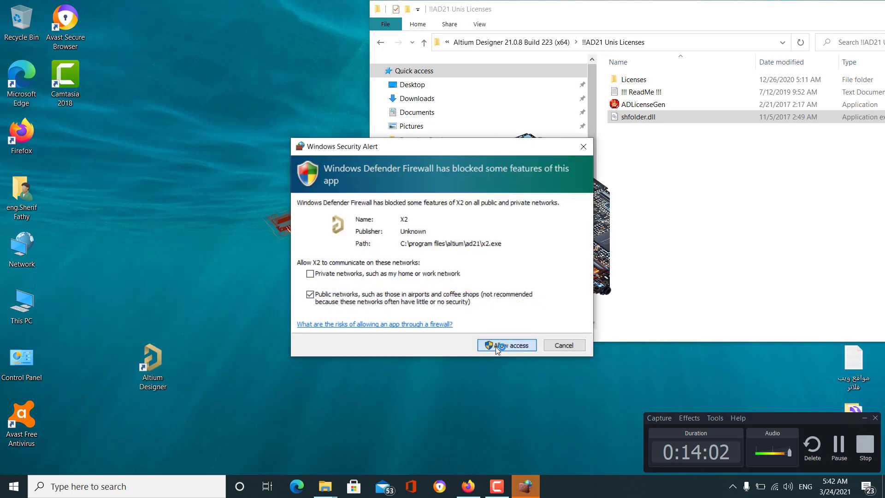
click(498, 345)
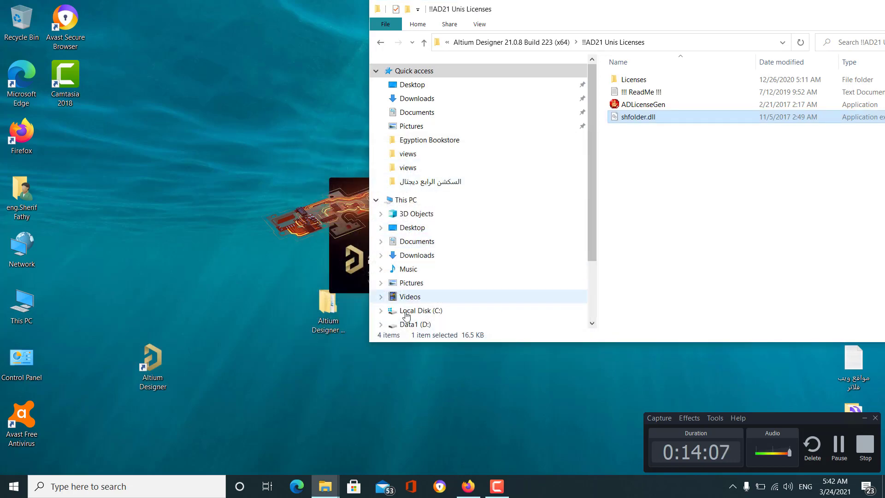
Switch to Firefox, review the post's step 1 about turning off anti-virus software and Windows Defender, and minimize the browser
click(474, 491)
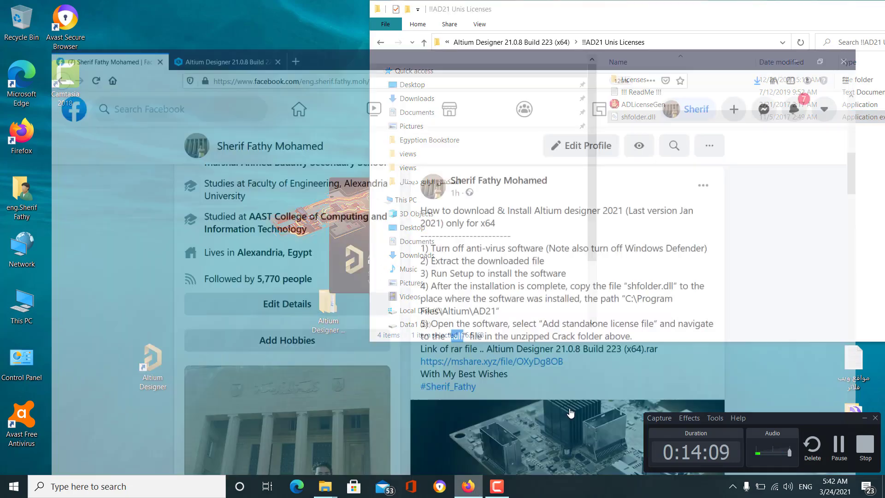
drag(437, 214, 676, 215)
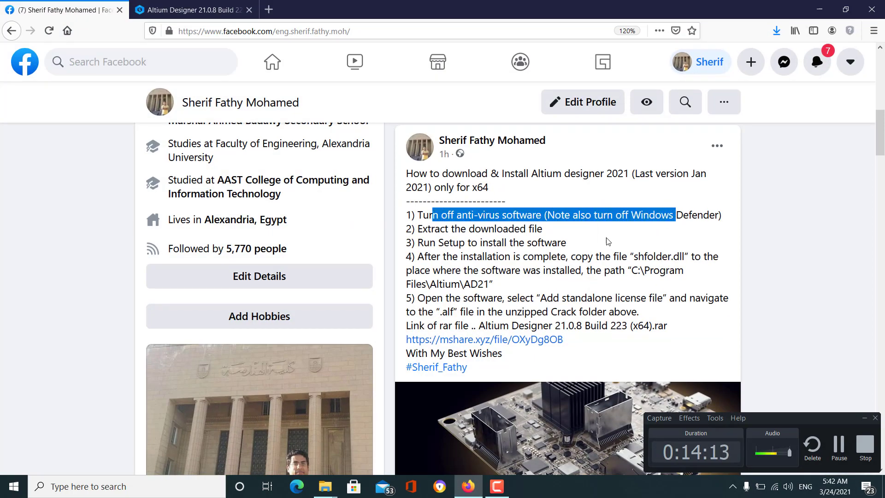
click(819, 9)
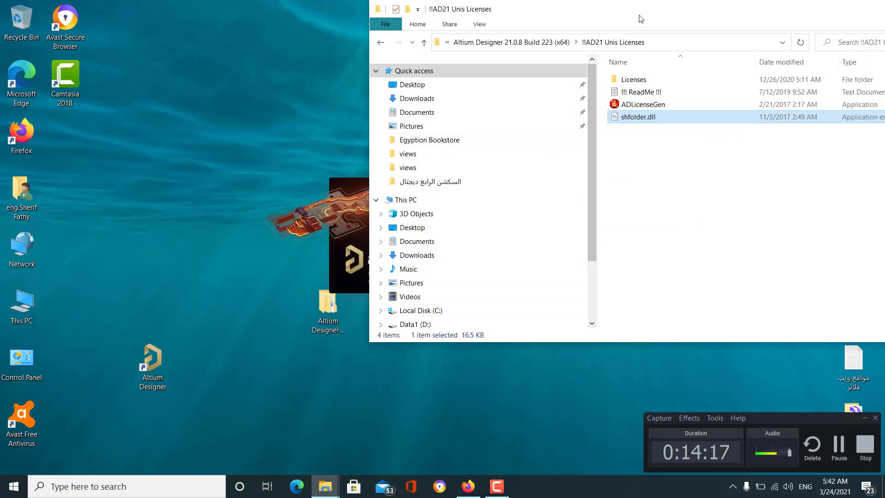
Copy the full path of the Licenses folder inside !!AD21 Unis Licenses, and move the Altium Designer desktop shortcut beneath Camtasia 2018
drag(598, 13, 406, 370)
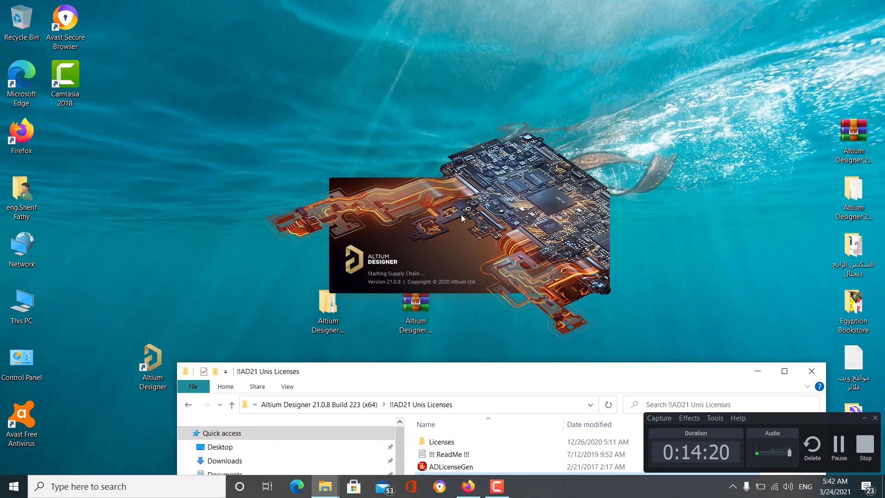
drag(491, 370, 481, 92)
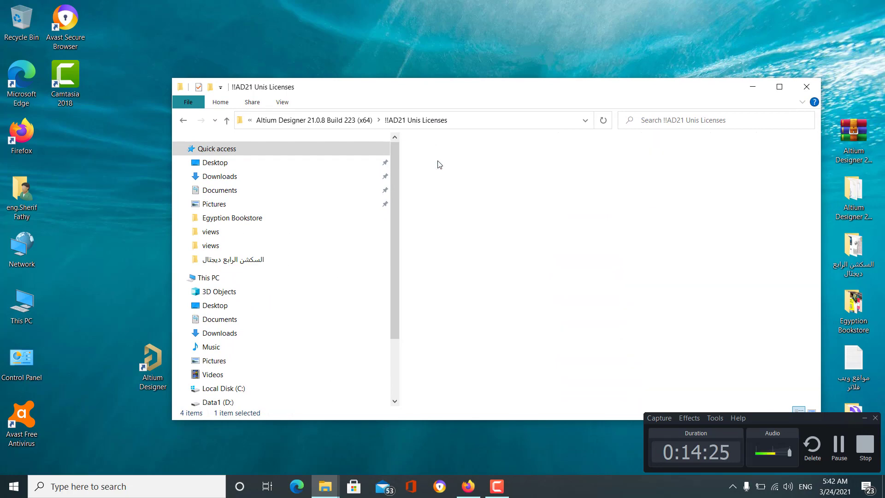
click(515, 124)
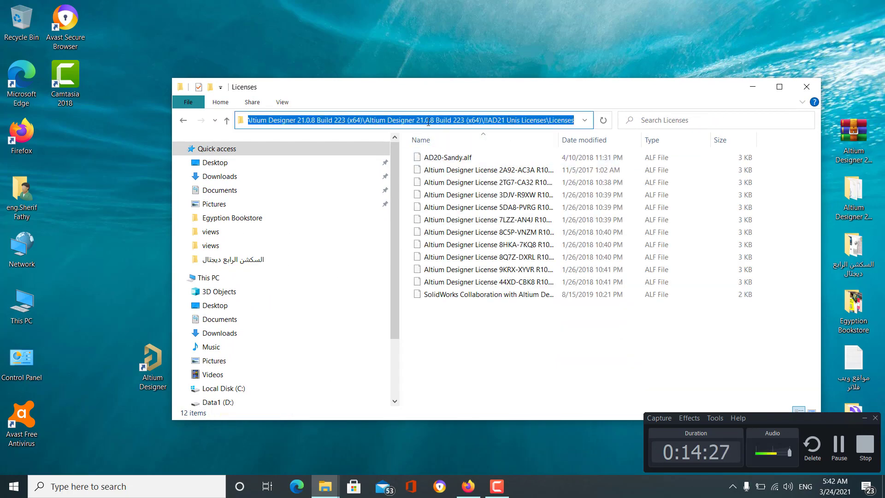
right_click(496, 121)
click(526, 155)
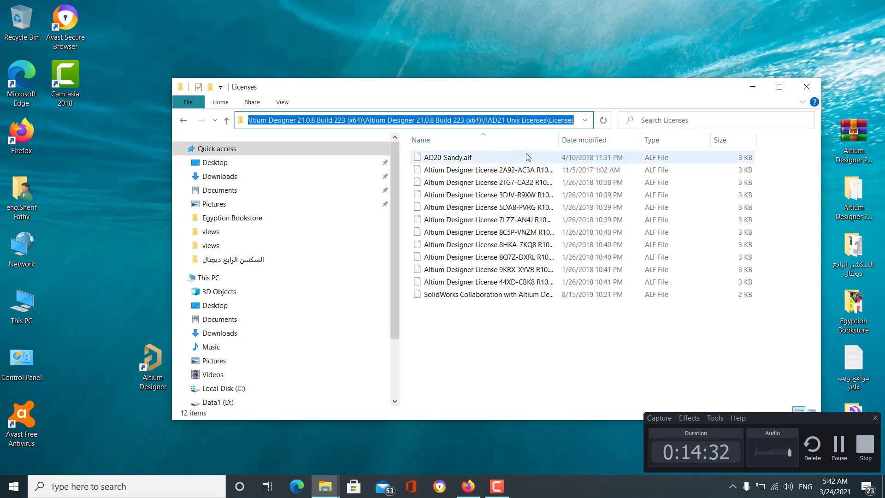
click(806, 88)
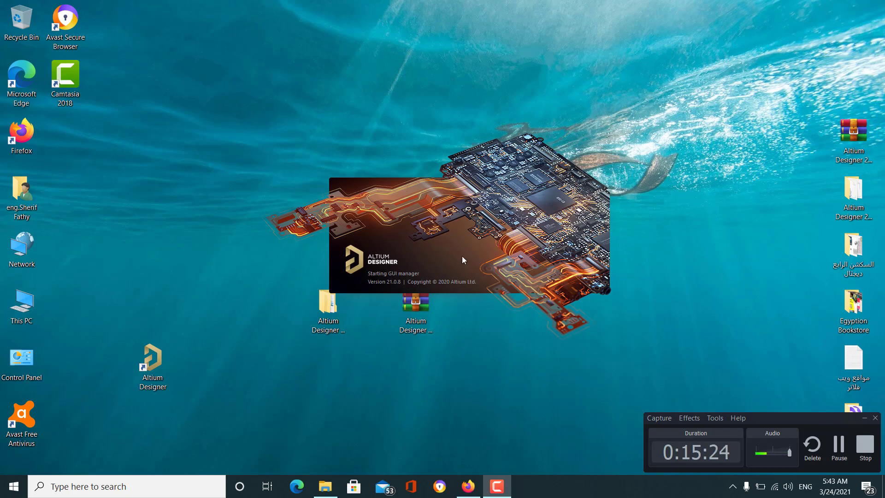
drag(153, 371, 70, 152)
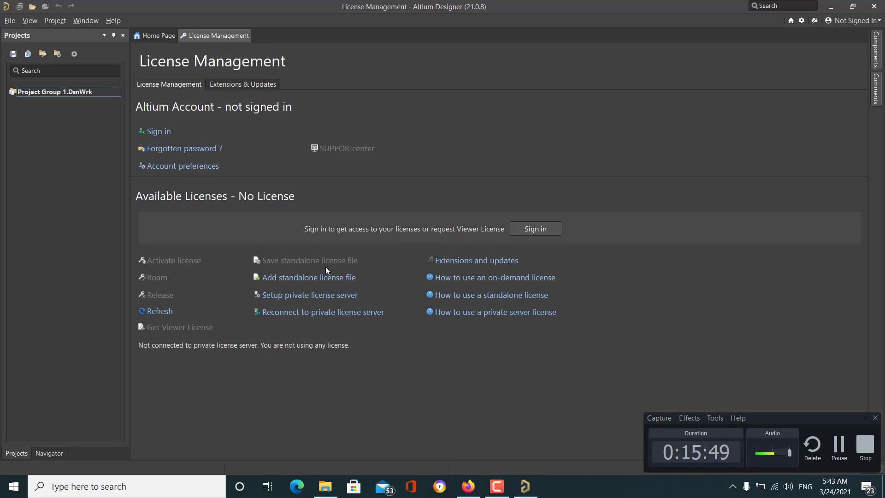
Add a standalone license file from the copied Licenses folder path, choosing the Altium Designer License .alf file dated 11/5/2017
click(292, 278)
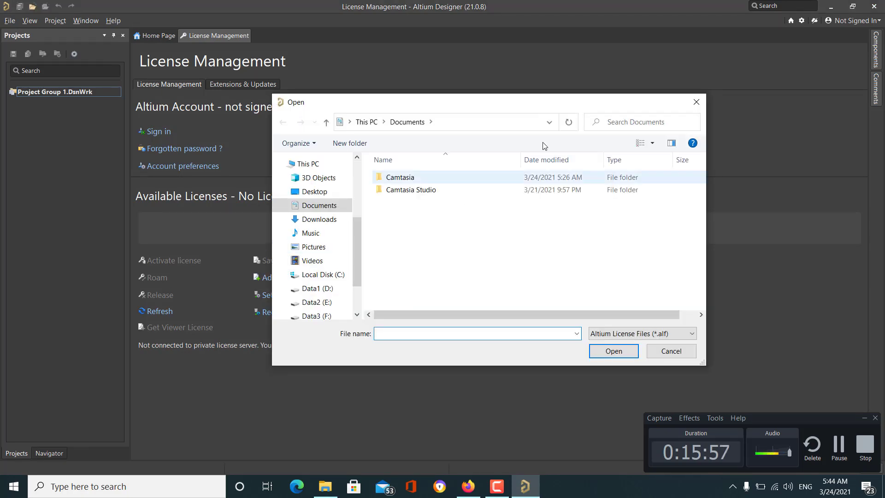
click(470, 127)
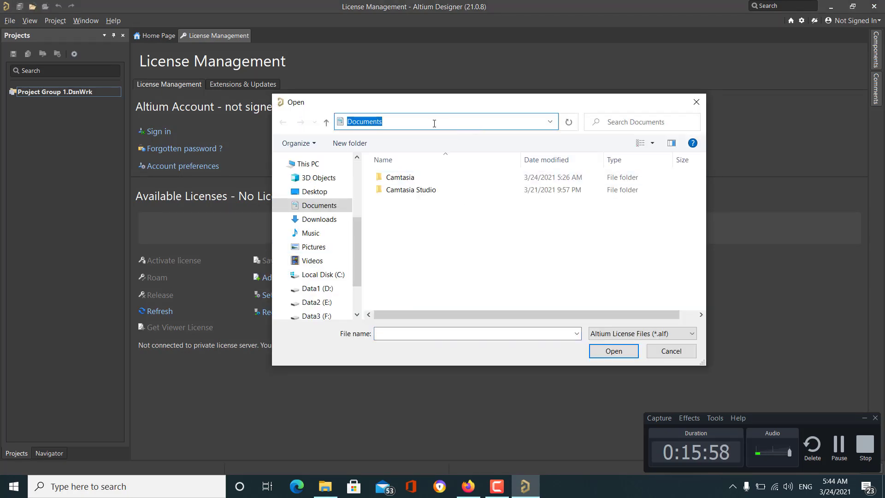
key(ctrl+v)
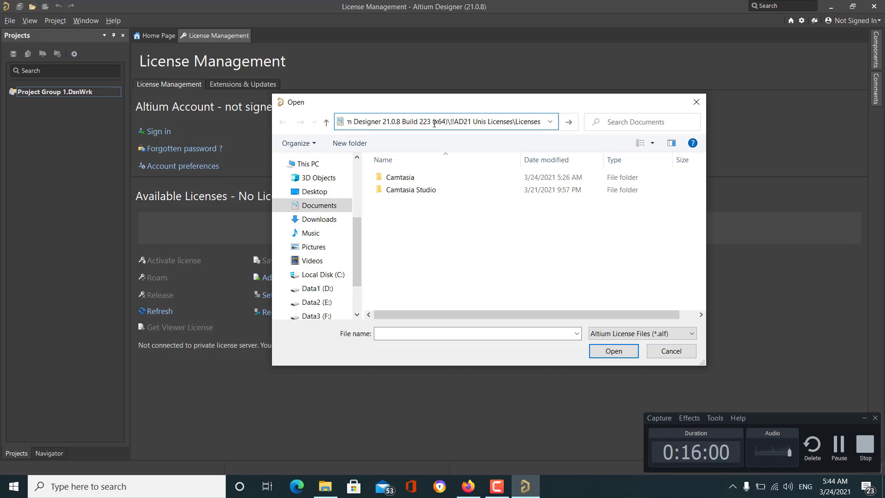
key(Return)
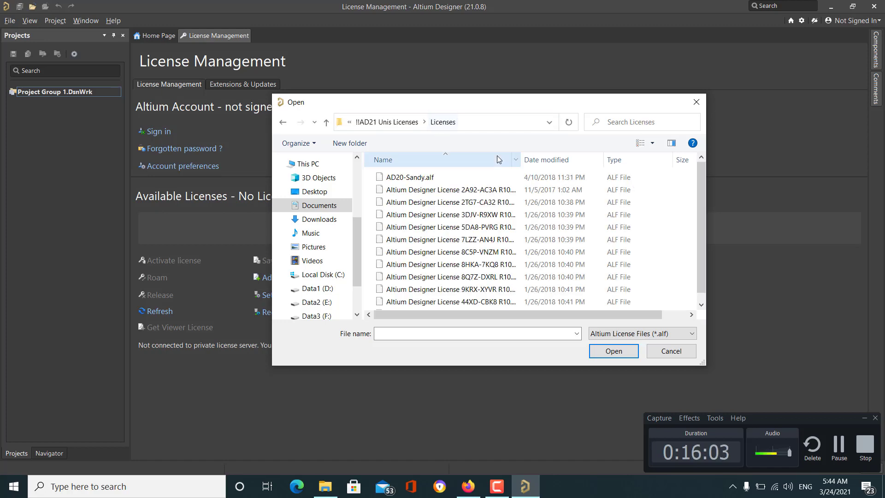
click(506, 122)
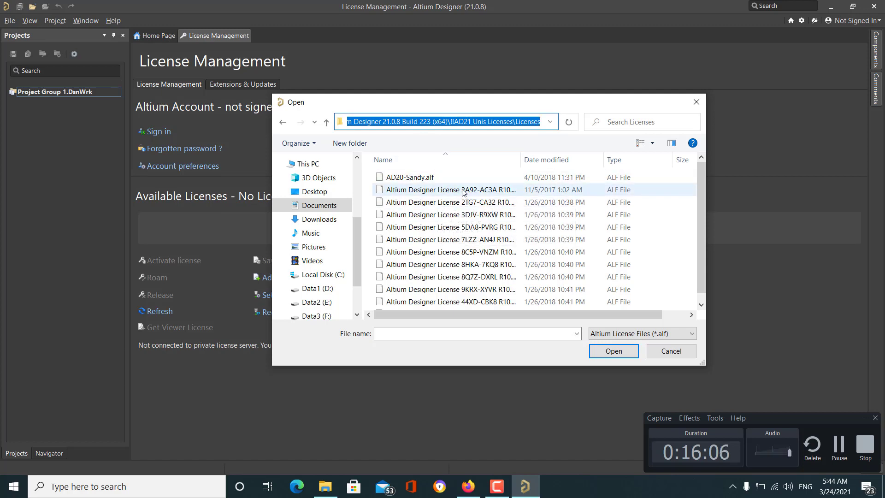
drag(520, 160, 543, 160)
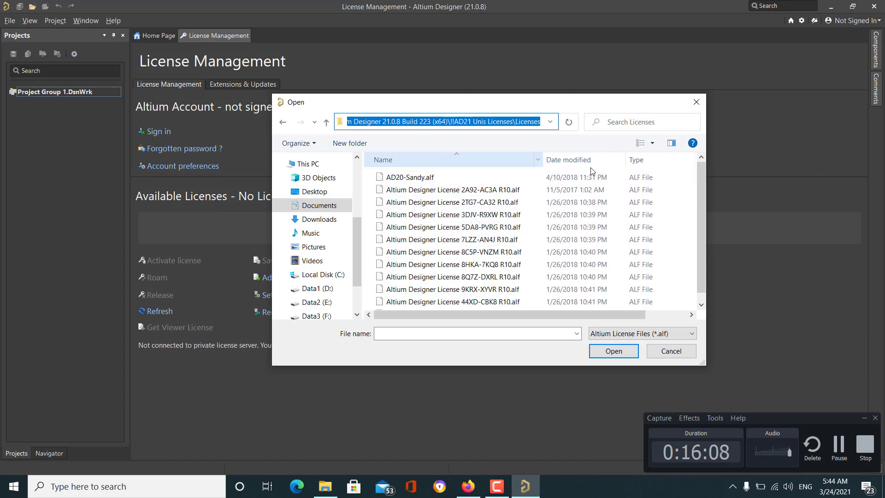
click(501, 190)
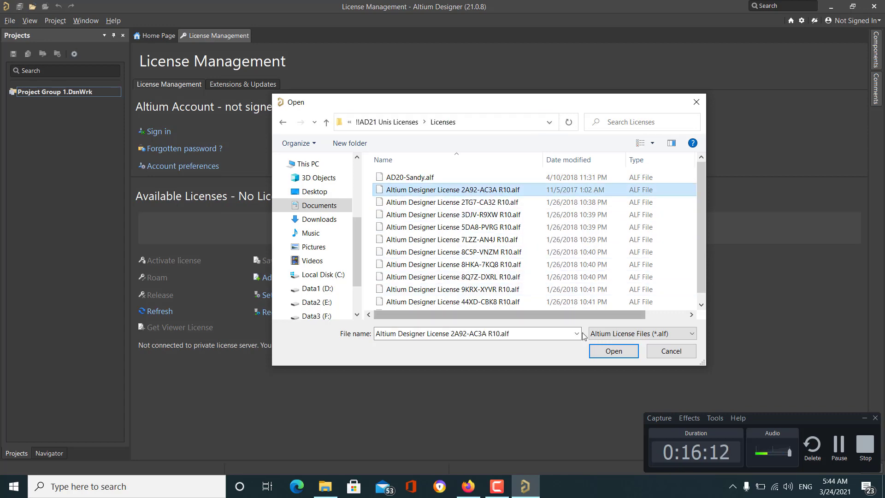
click(613, 351)
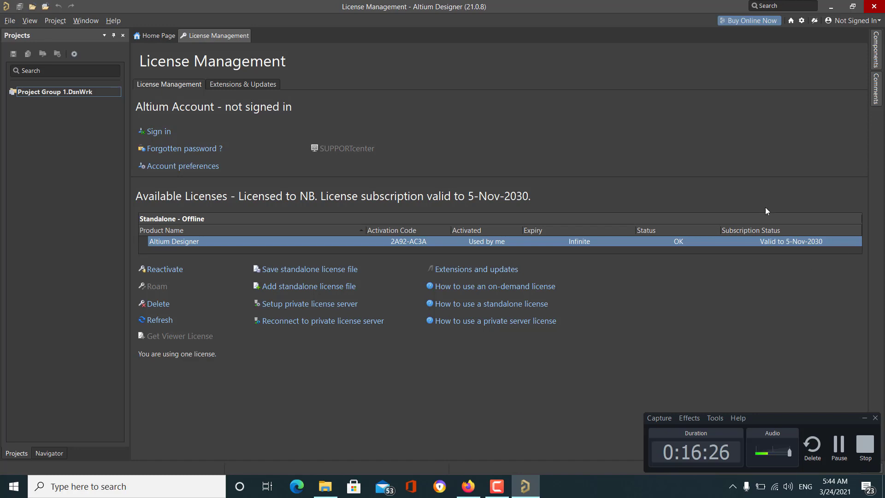
Close Altium Designer and relaunch it from its desktop shortcut
click(876, 8)
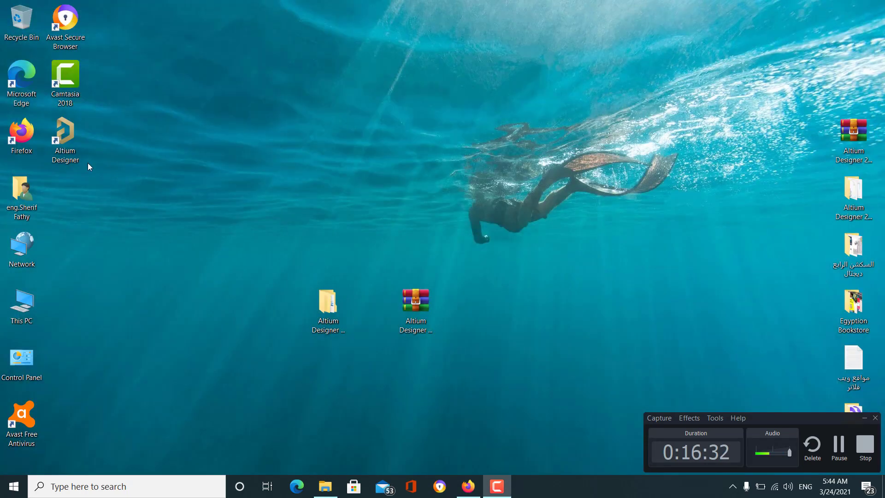
double_click(68, 137)
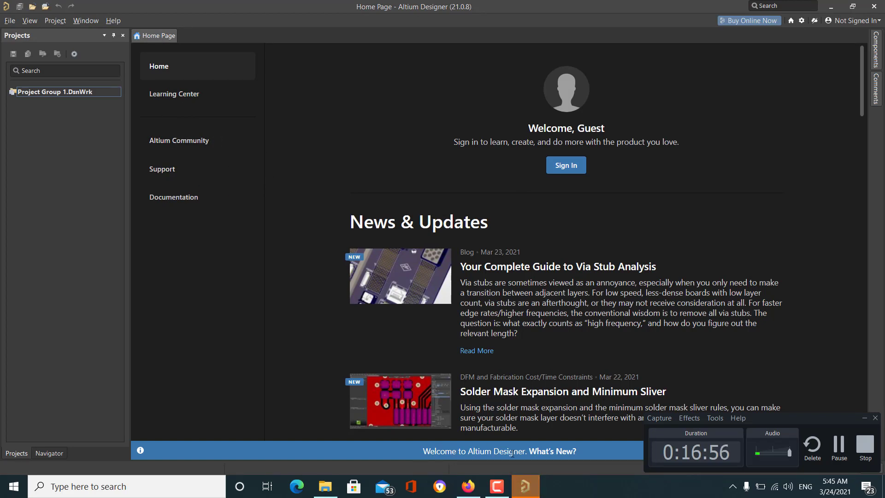
Look through the News & Updates articles on the Home Page and return to the beginning of the page
scroll(481, 239, down, 3)
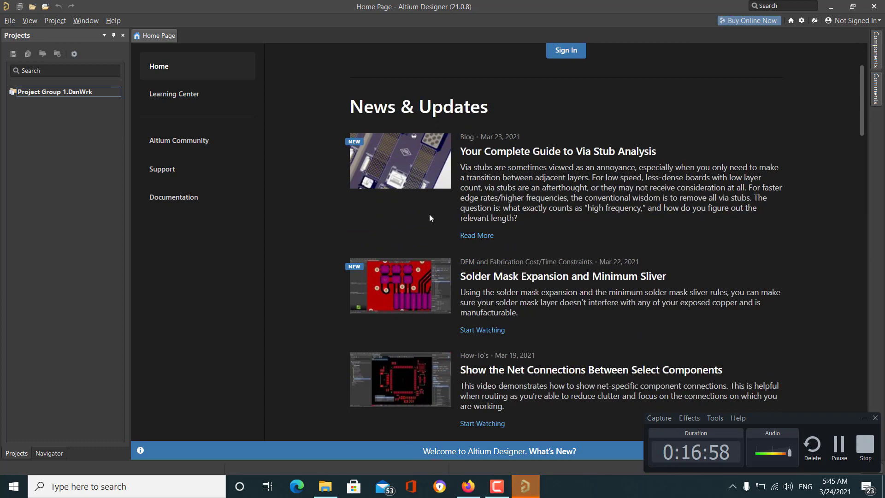
scroll(482, 233, down, 3)
scroll(482, 231, up, 5)
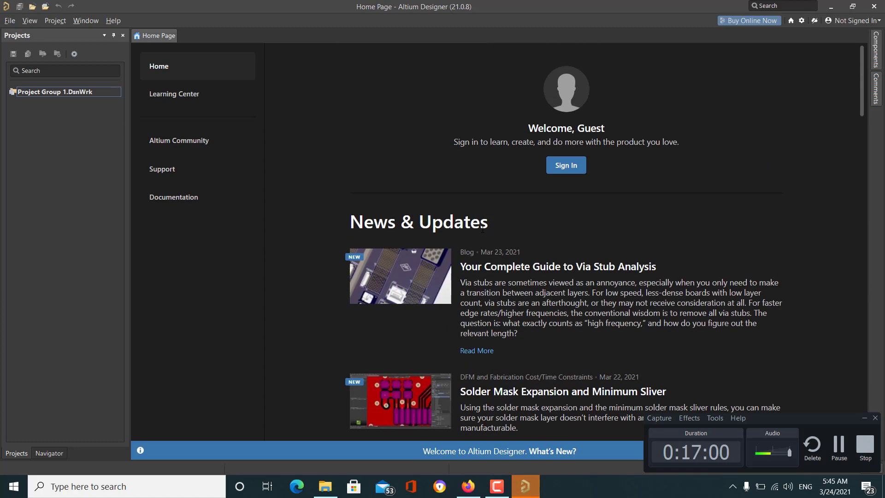
scroll(482, 229, down, 10)
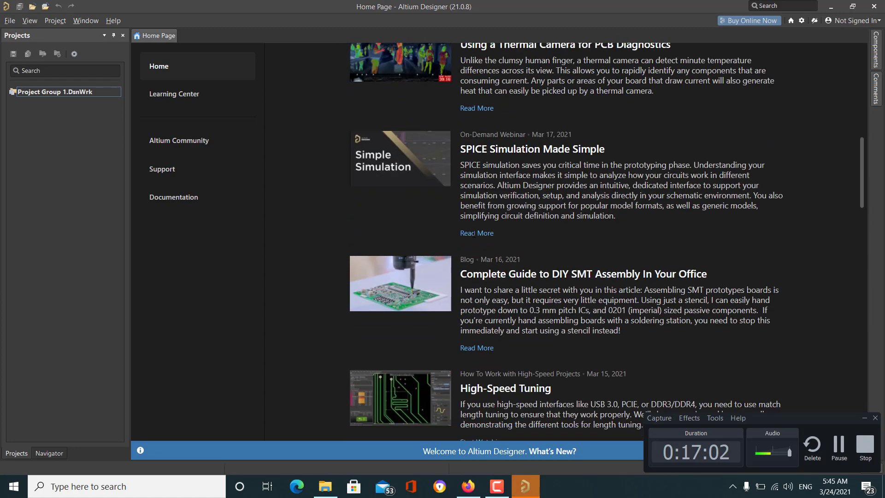
scroll(473, 234, down, 20)
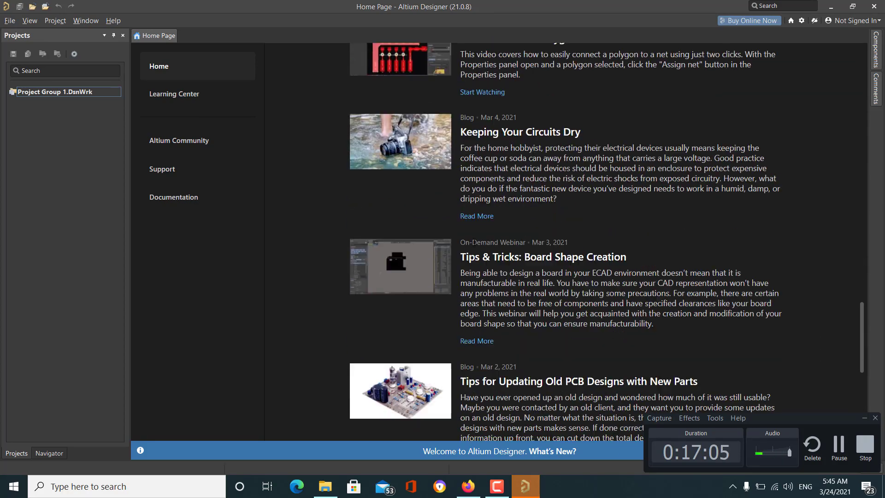
scroll(474, 242, down, 10)
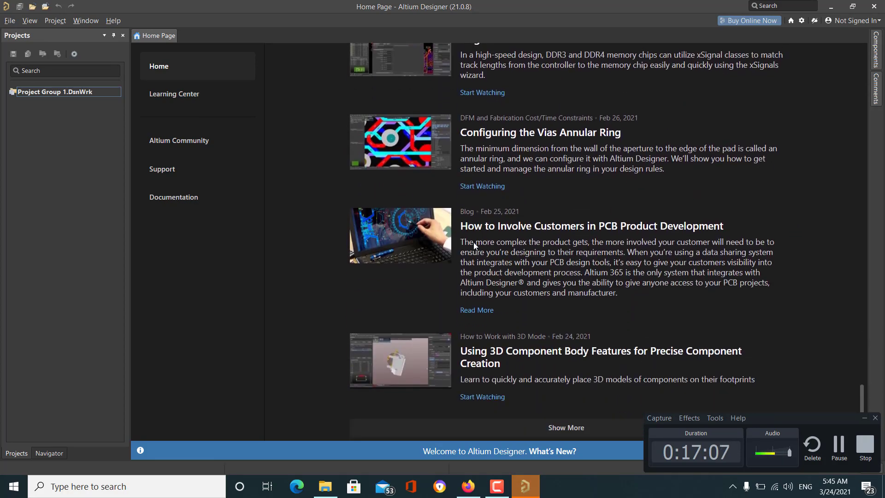
scroll(474, 242, up, 20)
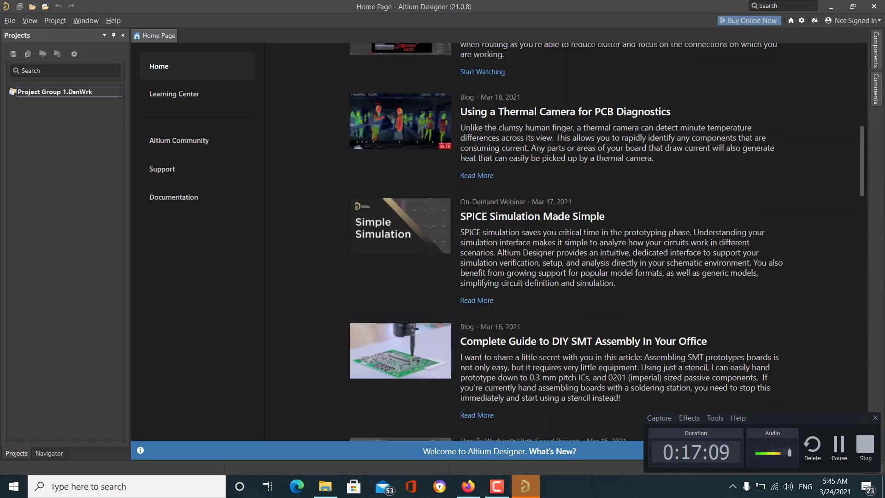
scroll(474, 242, up, 15)
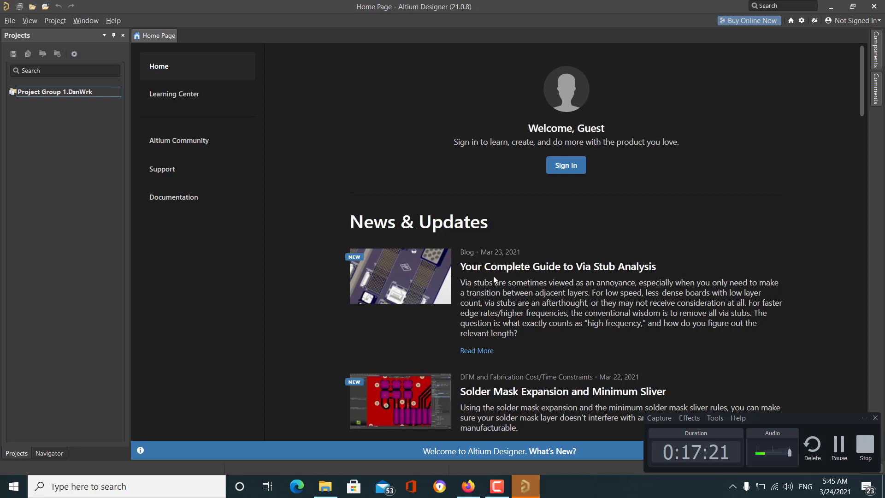
Check the version and license details in the About window, and close it
click(110, 21)
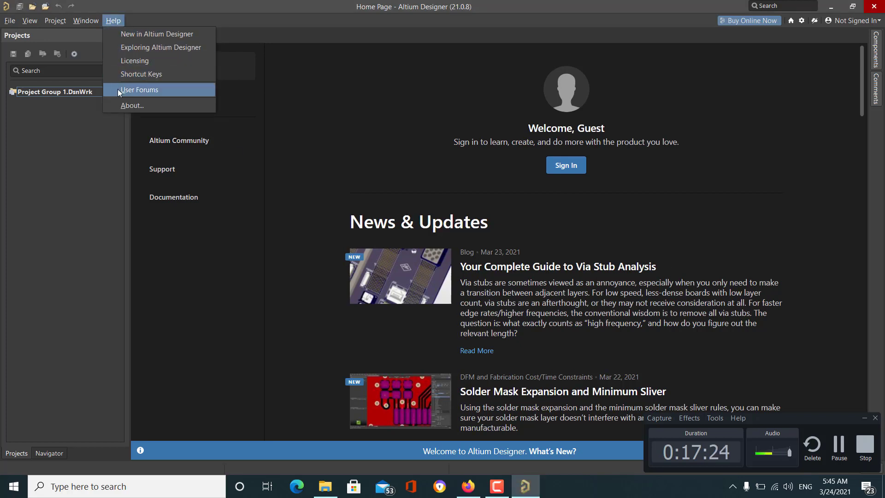
click(121, 109)
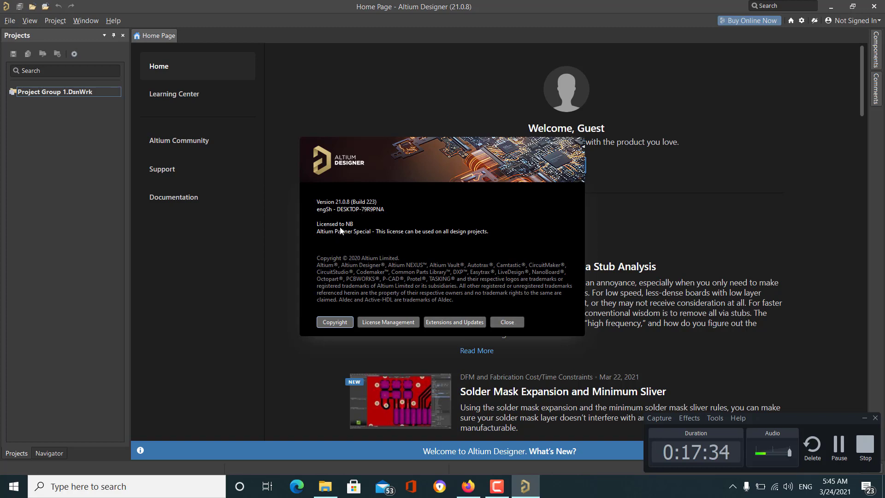
click(507, 322)
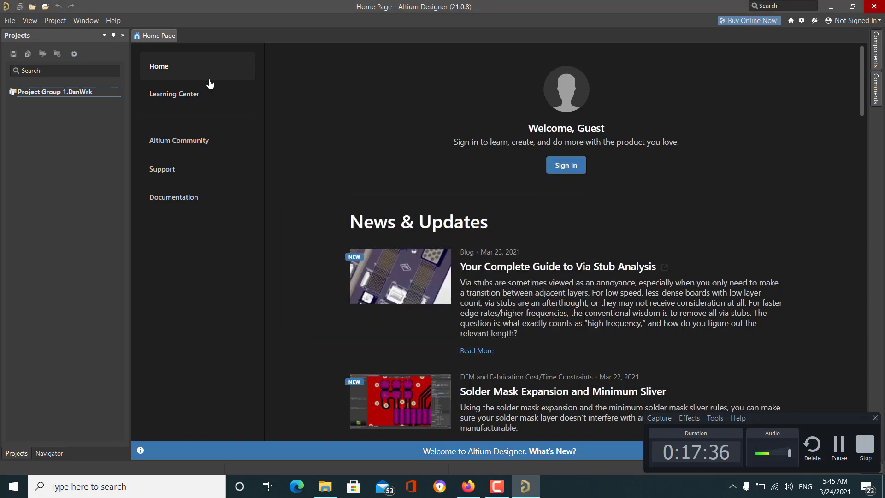
click(114, 23)
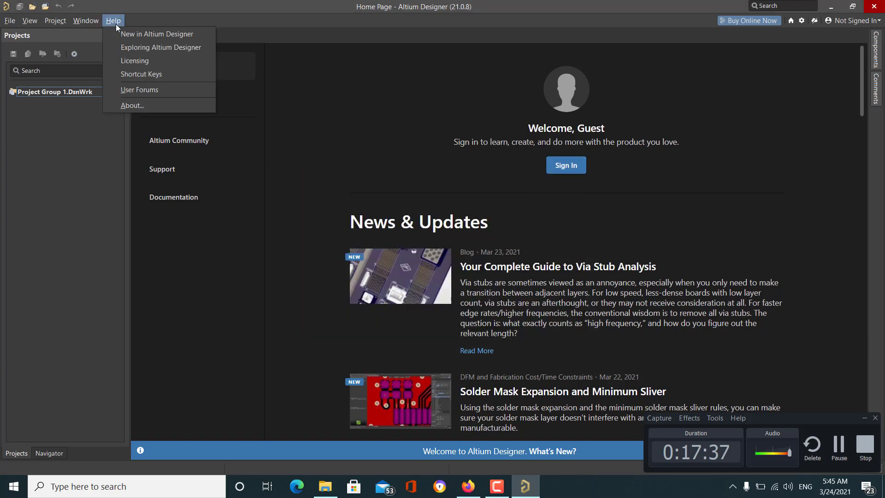
click(171, 65)
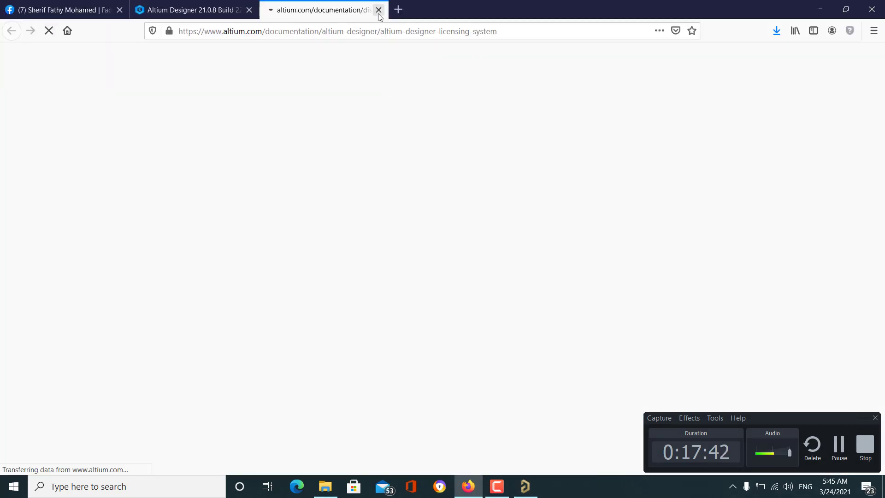
click(379, 10)
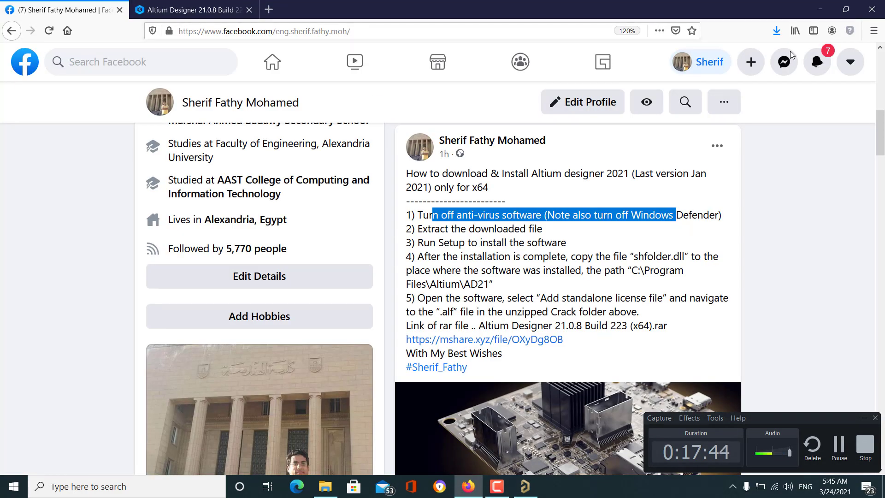
click(819, 10)
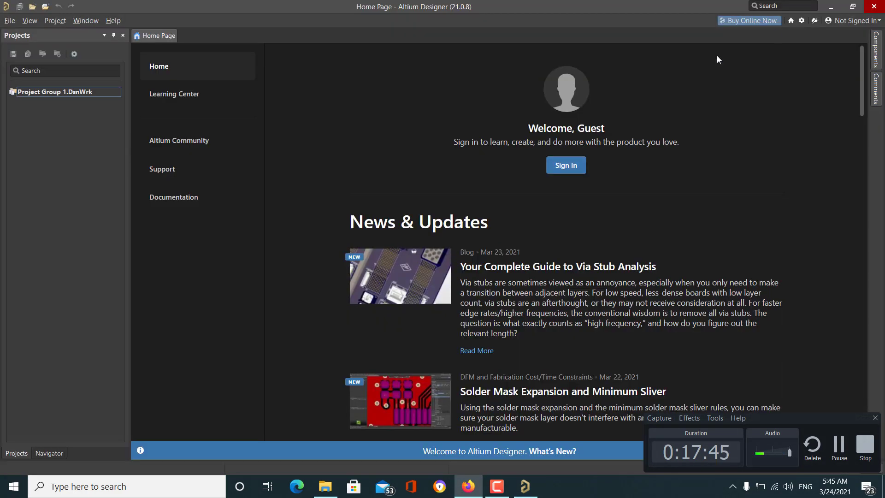
Reopen the About window to review whom the software is licensed to and the license's permitted use, and close it
click(114, 21)
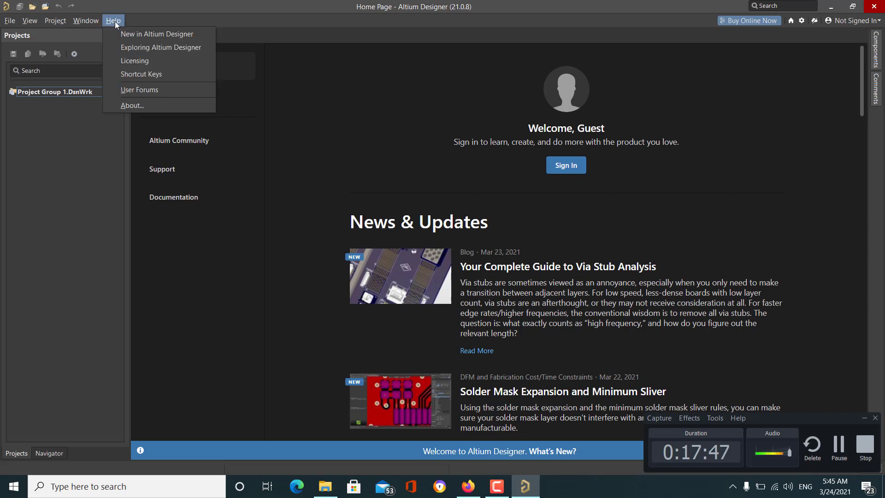
click(166, 105)
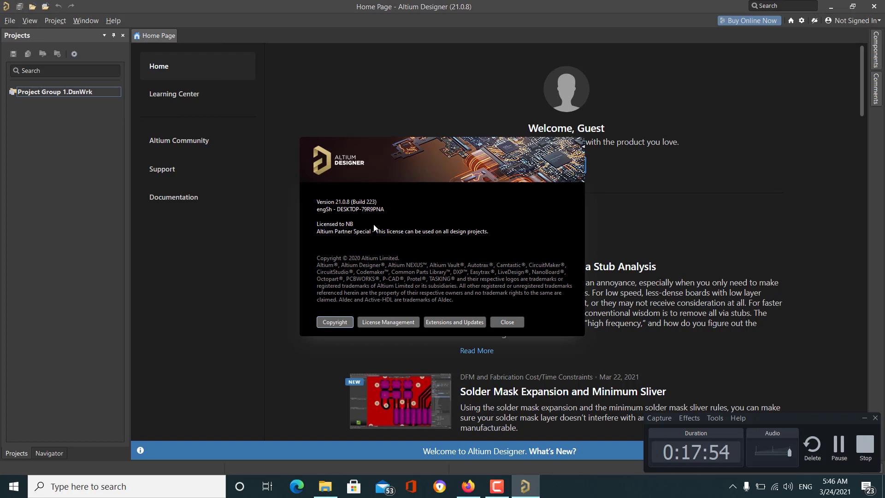
click(518, 320)
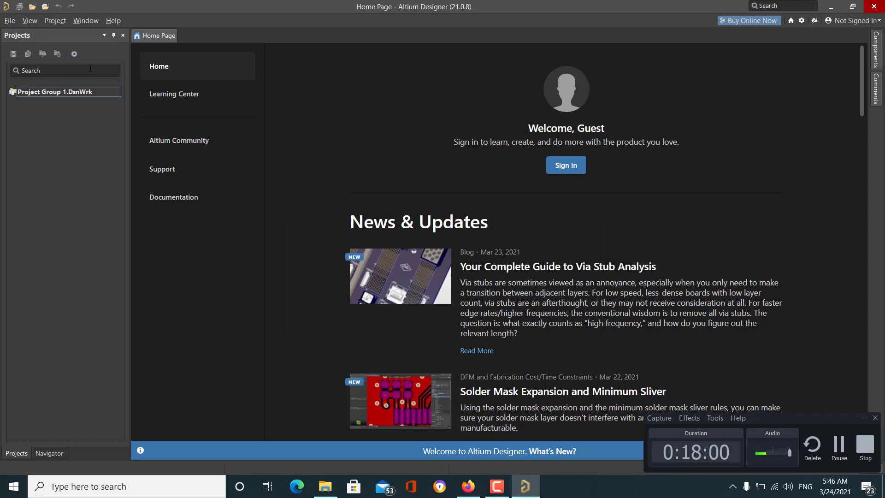
Show the document types available for creating a new file
click(10, 20)
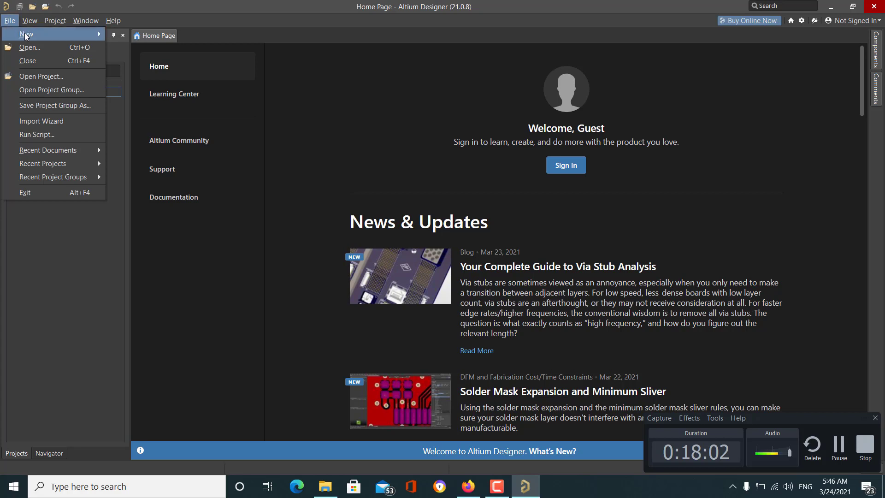
mouse_move(27, 35)
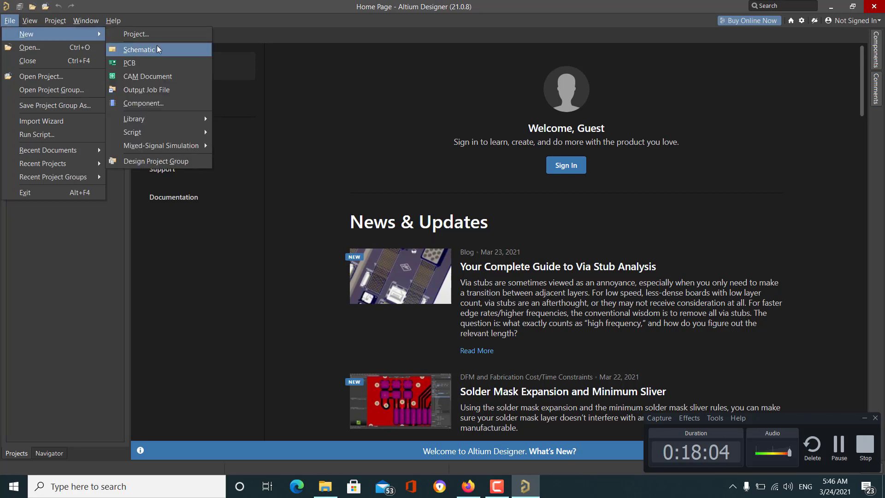